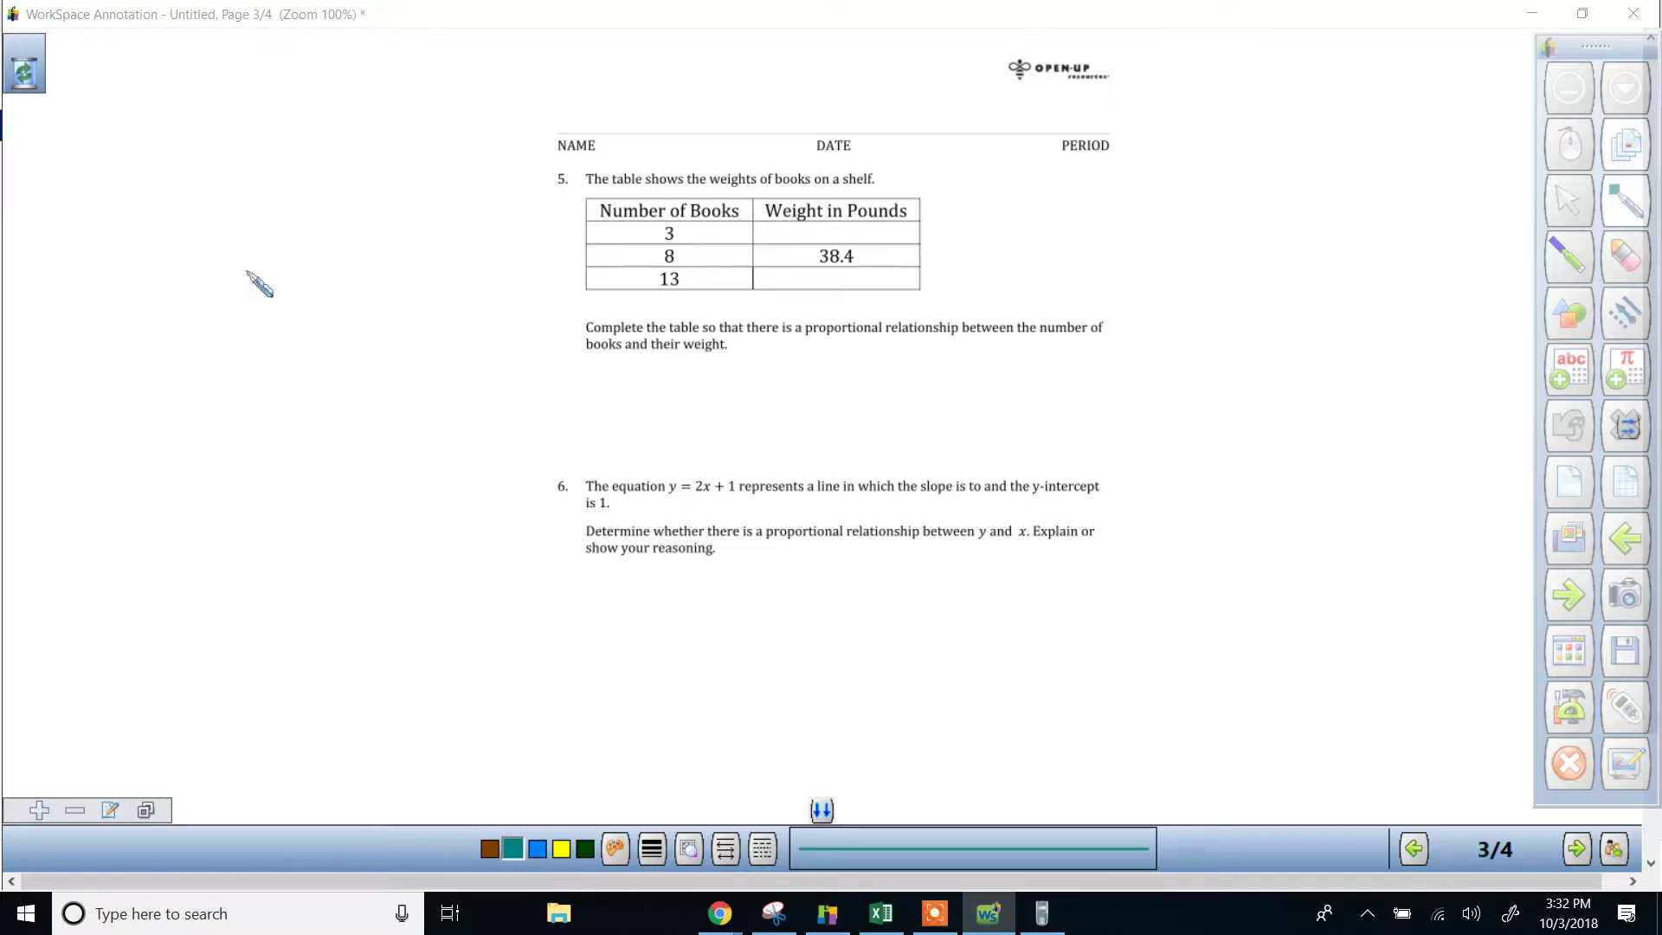
Underline 'proportional relationship' in ink and erase the temporary loop around the 8-book, 38.4 row.
click(1122, 674)
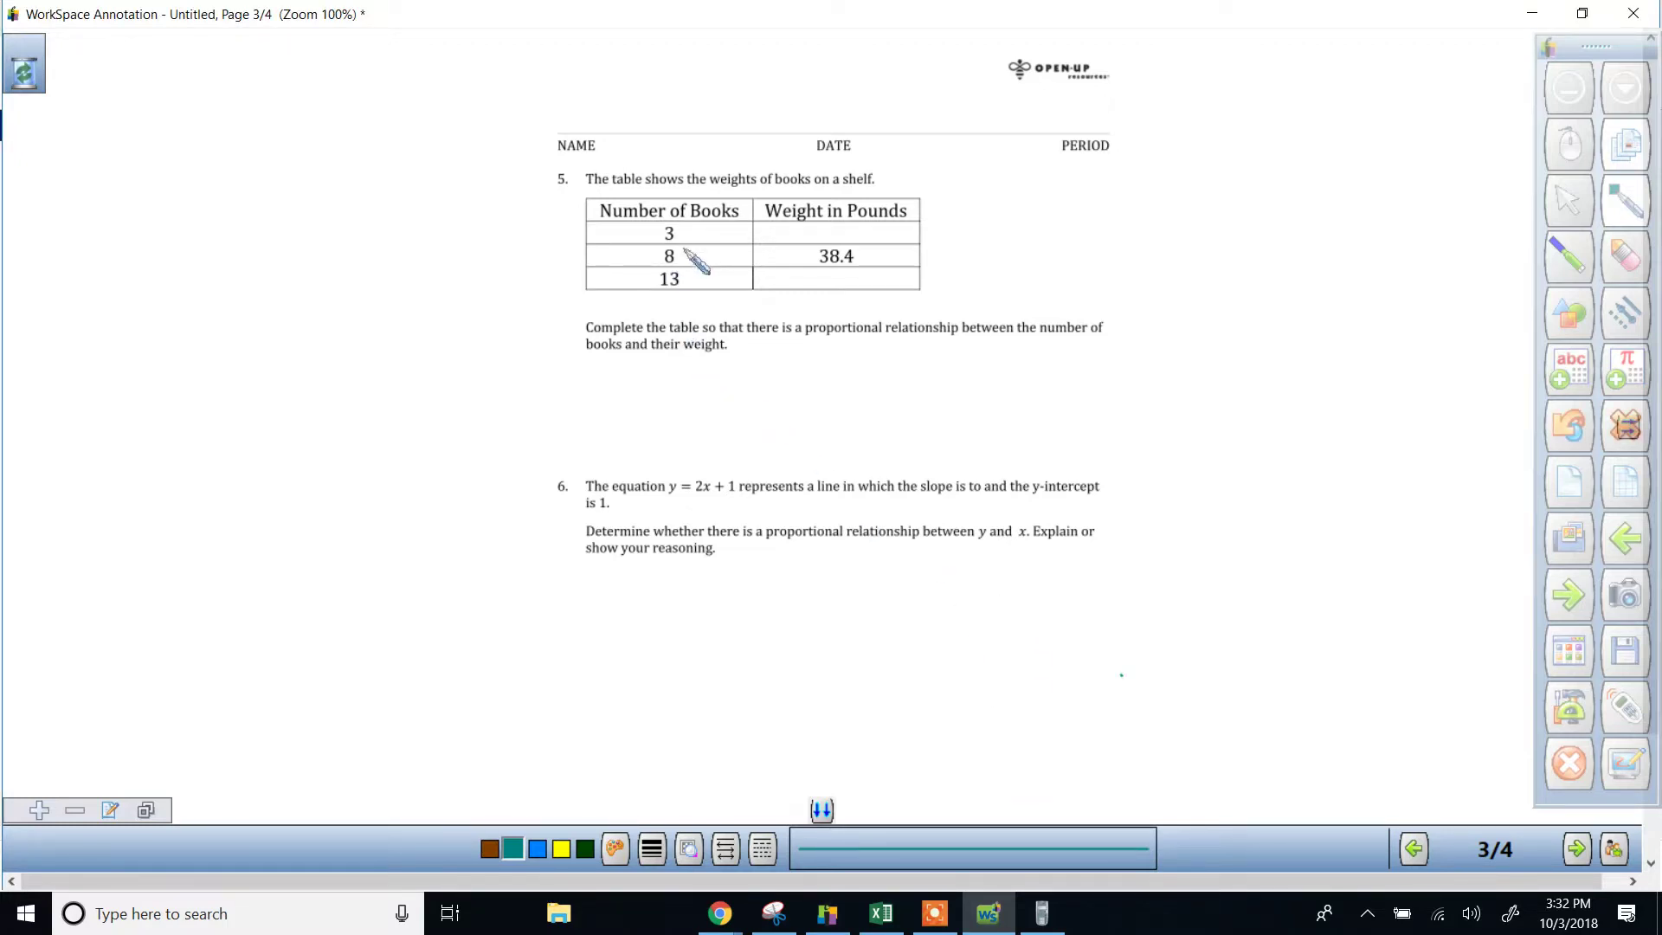
mouse_move(686, 247)
mouse_down()
mouse_move(651, 252)
mouse_move(865, 264)
mouse_move(858, 245)
mouse_move(692, 254)
mouse_up()
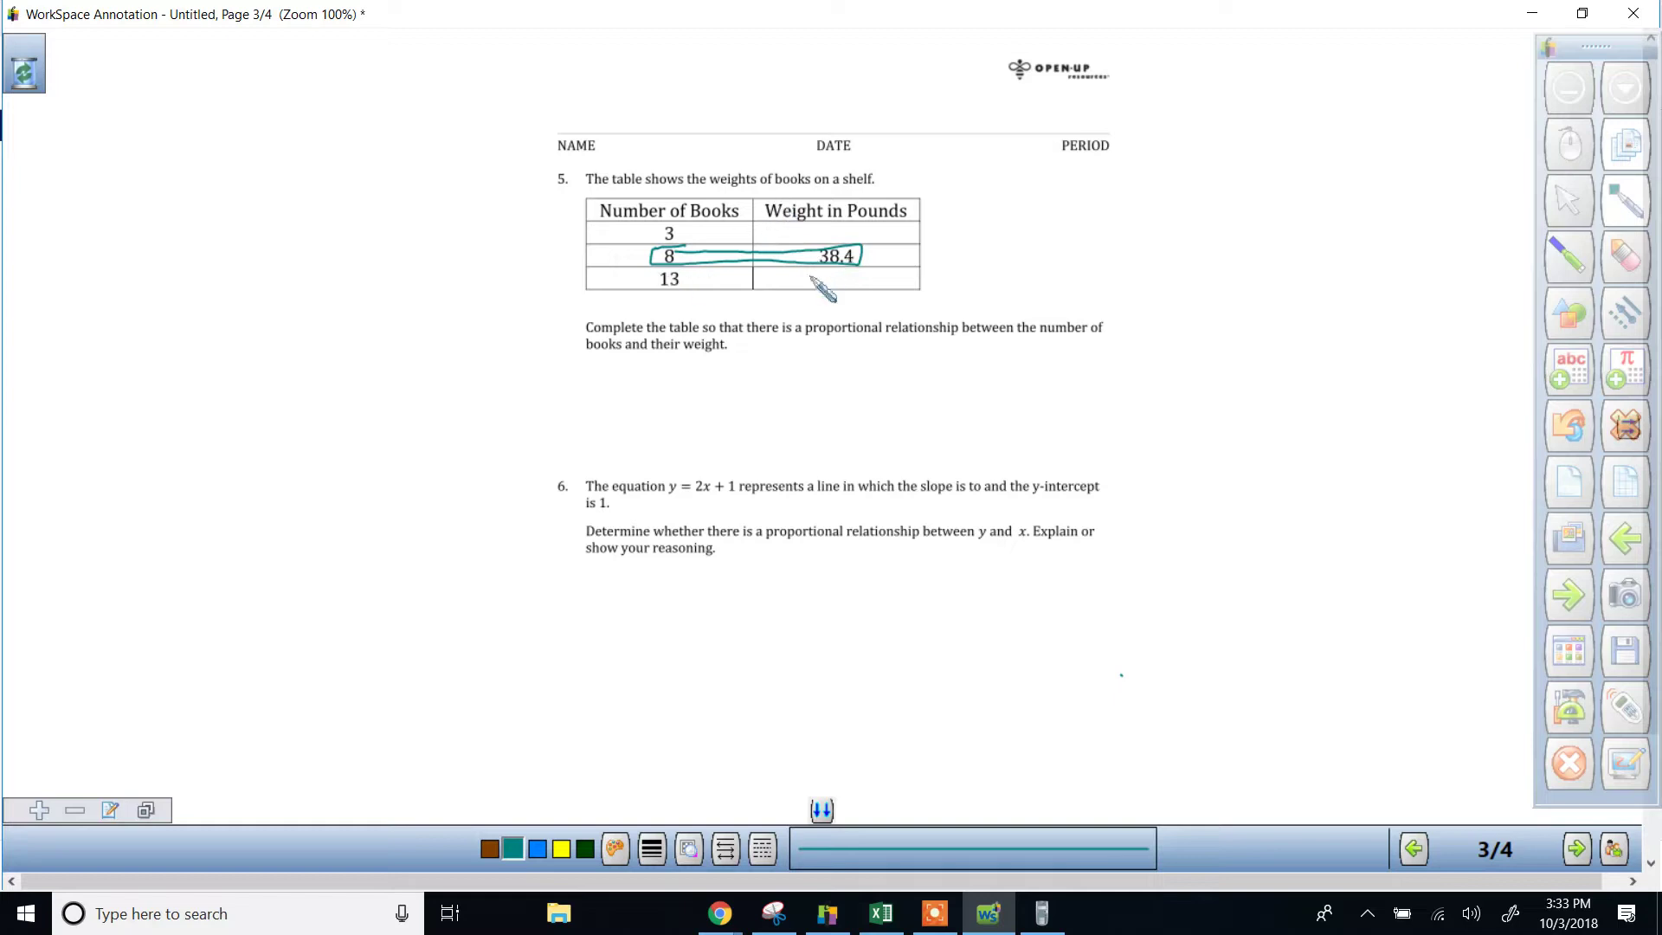
click(812, 338)
drag(812, 338, 930, 333)
click(1618, 257)
mouse_move(890, 260)
mouse_down()
mouse_move(727, 294)
mouse_move(672, 264)
mouse_move(693, 292)
mouse_up()
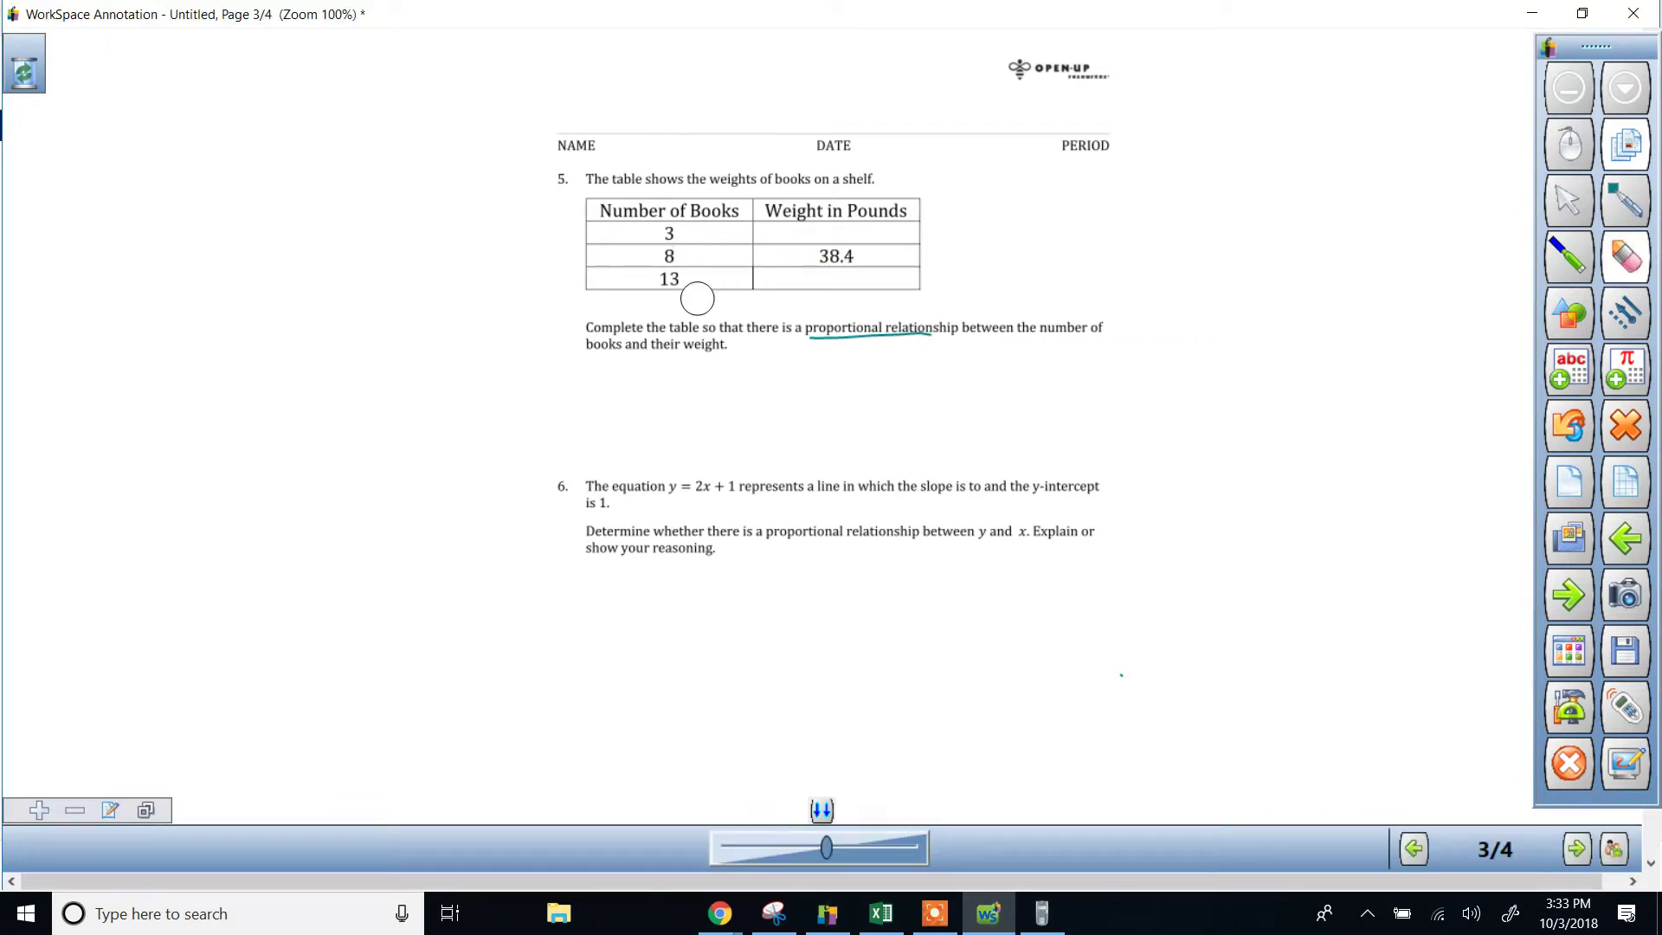
Handwrite '38.4 ÷ 8 =' in the left margin next to the book-weights table.
click(1624, 221)
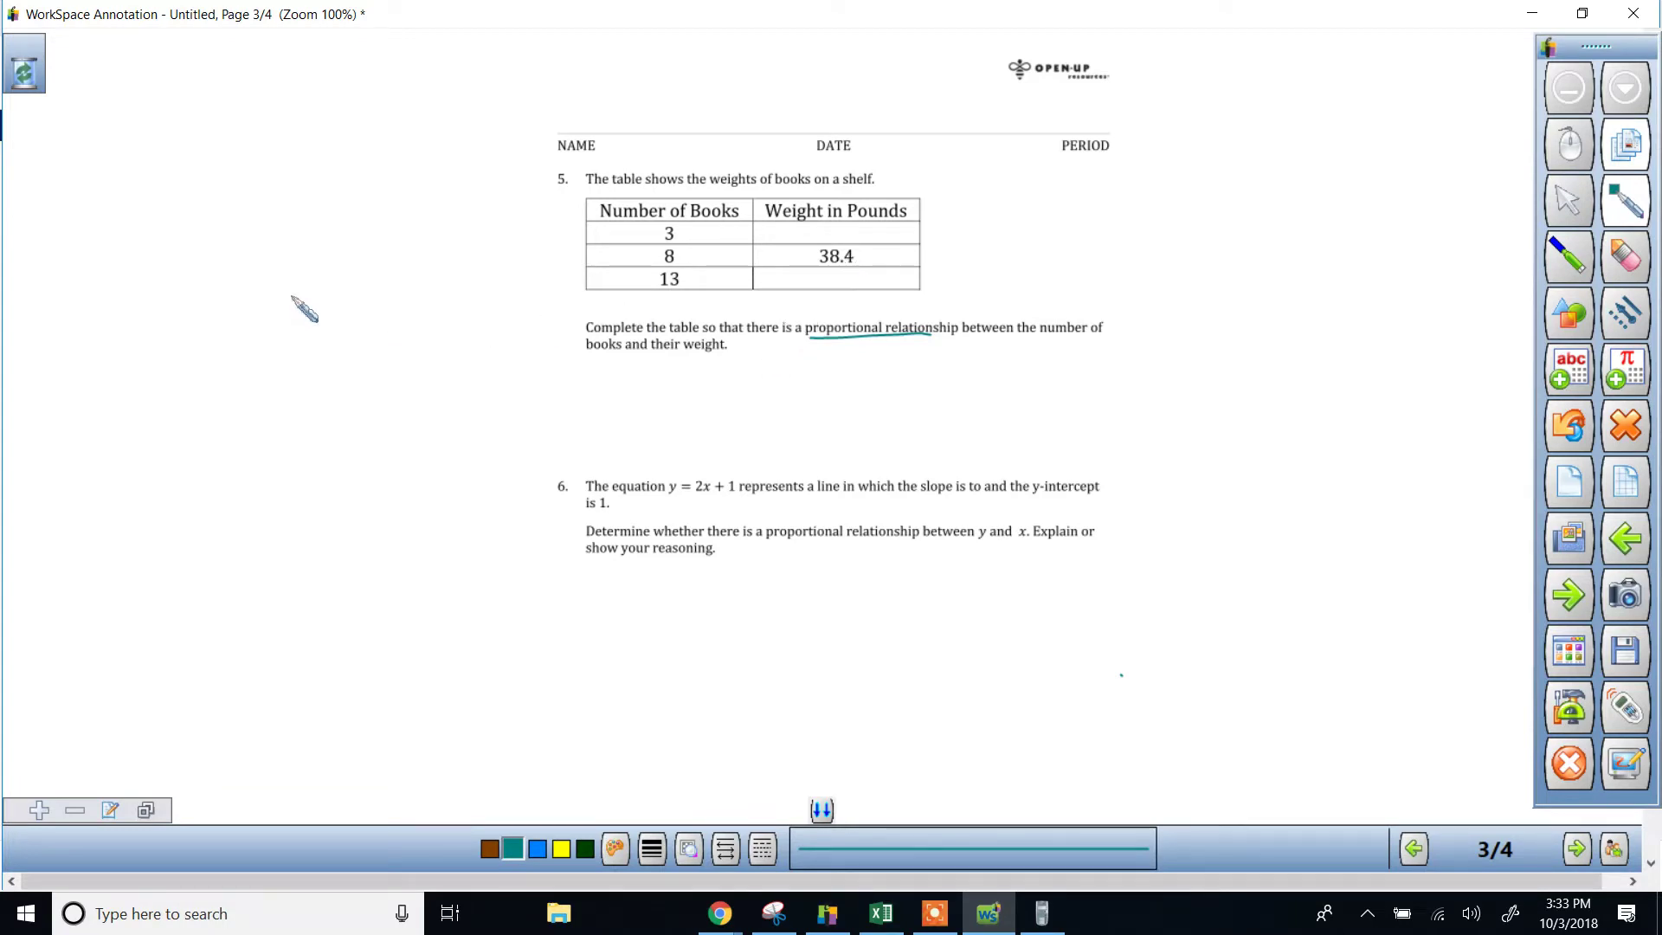
mouse_move(222, 164)
mouse_down()
mouse_move(215, 203)
mouse_move(405, 172)
mouse_up()
click(335, 192)
click(387, 173)
drag(387, 181, 405, 180)
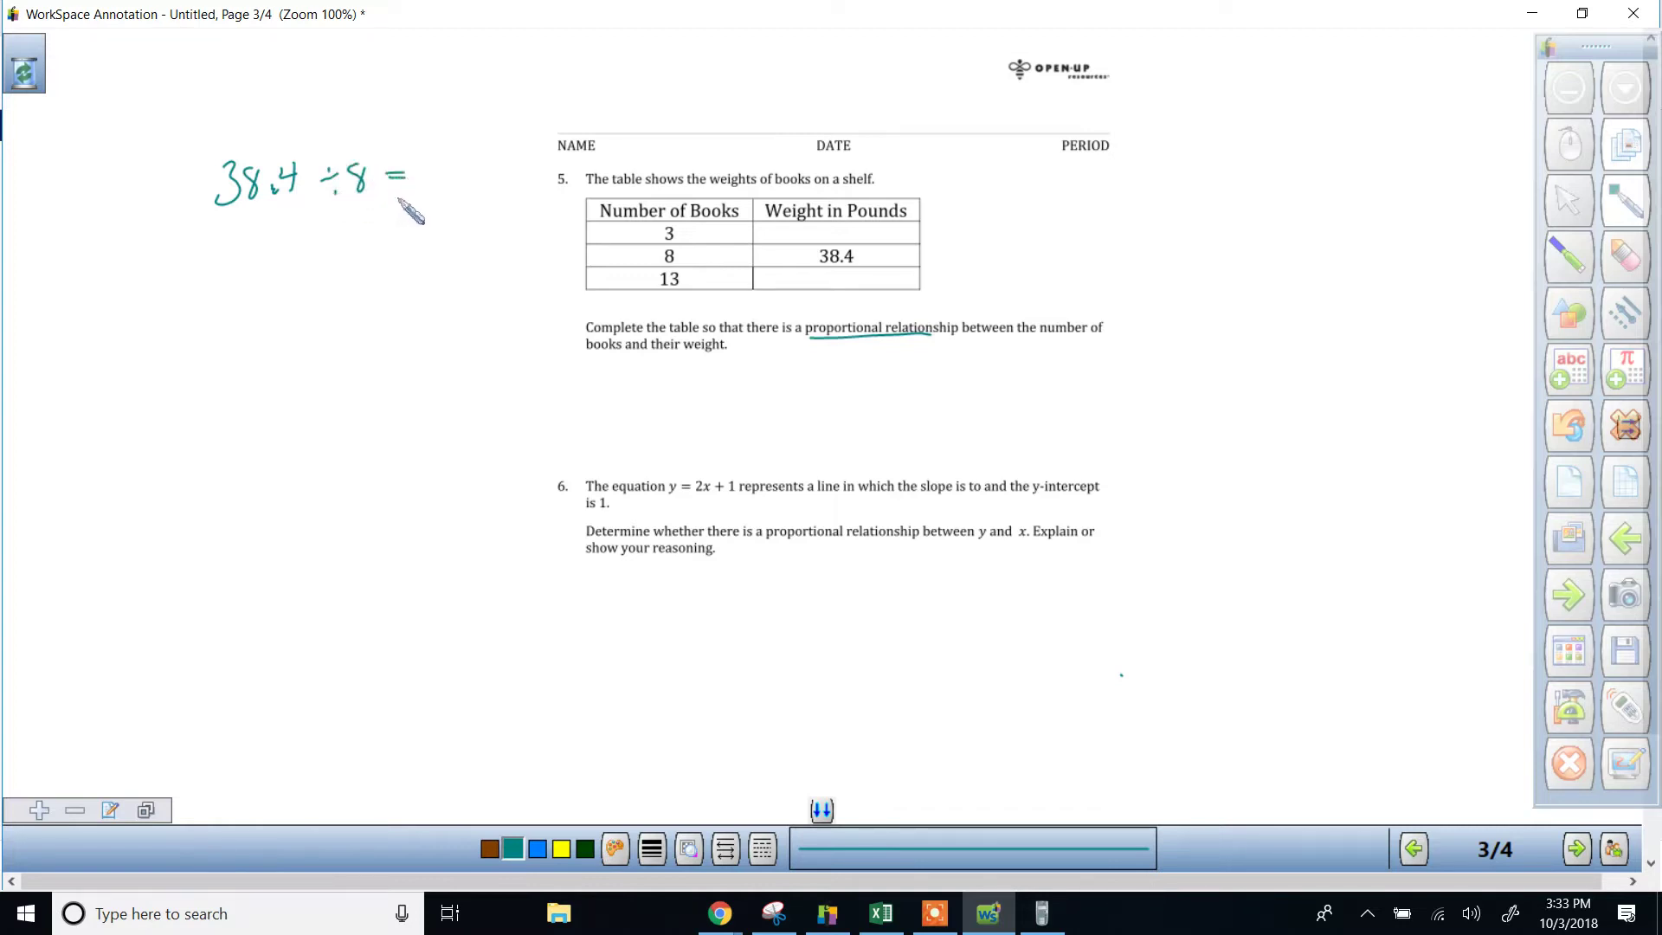
Compute 38.4 ÷ 8 = 4.8 on the TI-SmartView calculator, then minimize it.
click(1043, 914)
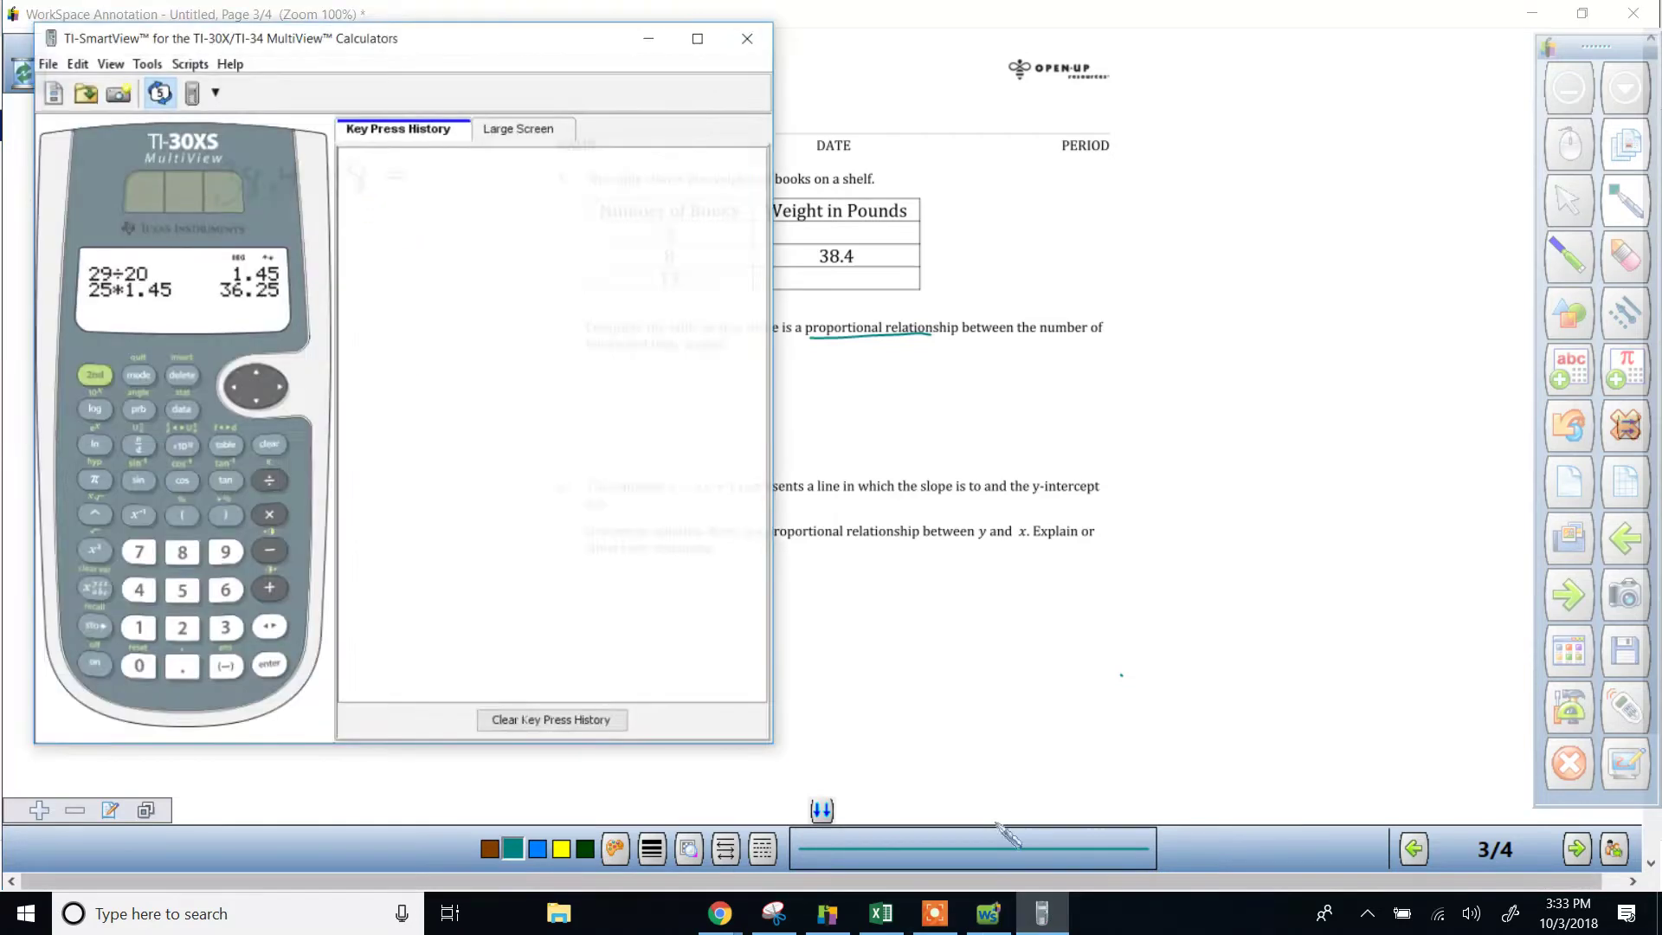
click(201, 621)
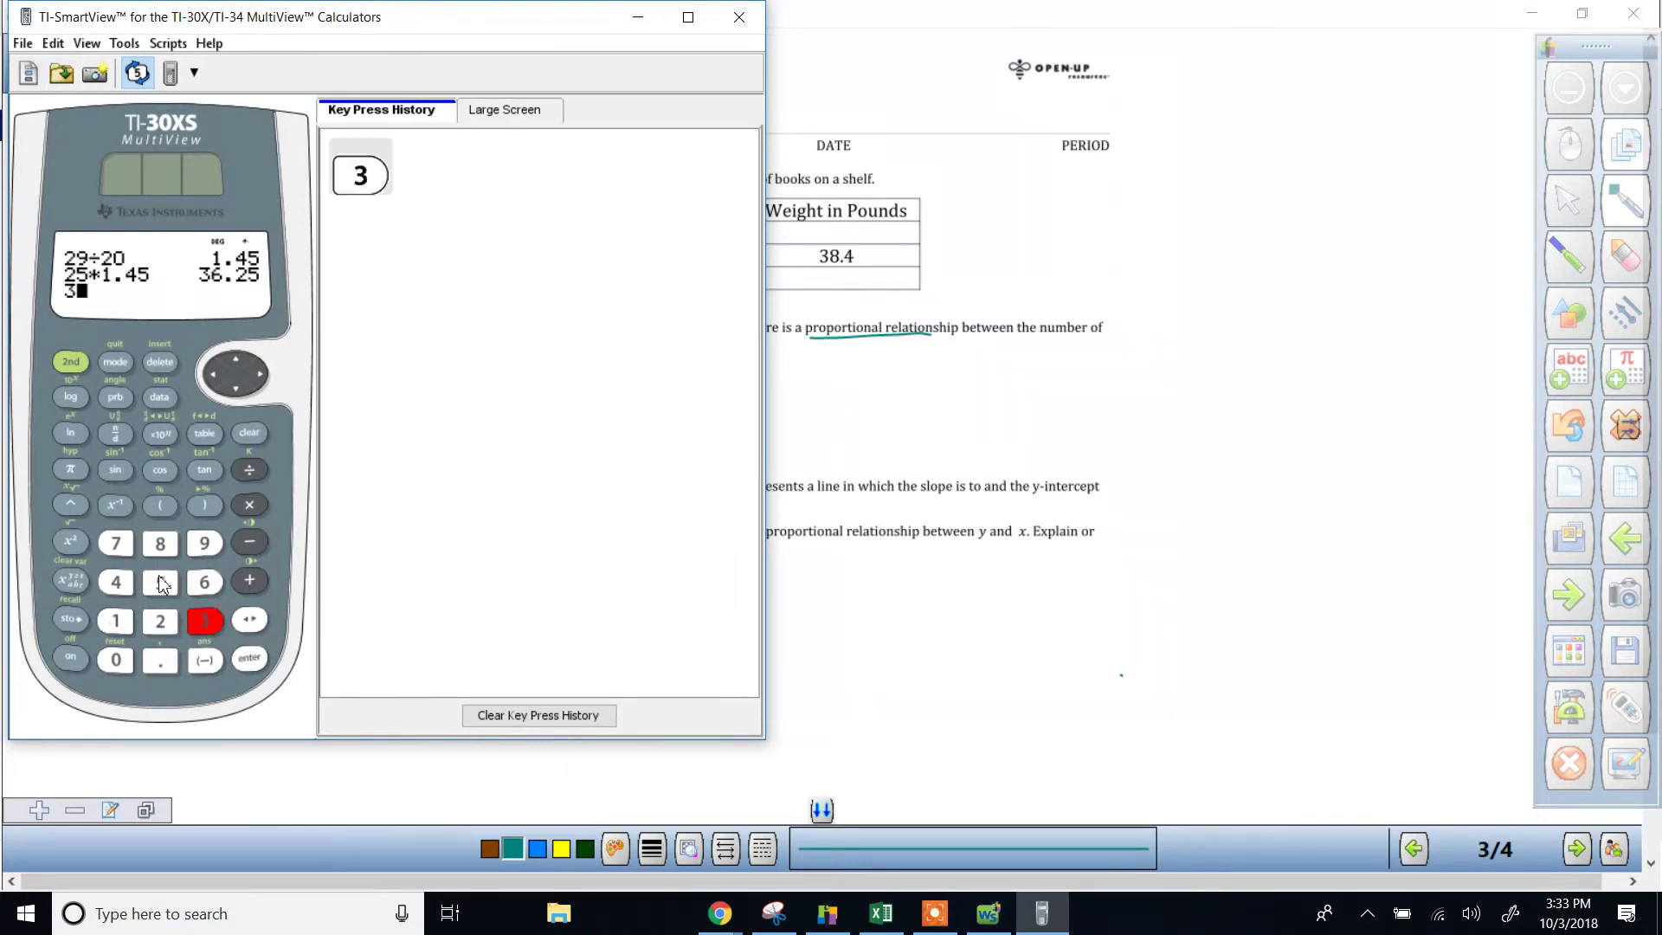
click(161, 545)
click(167, 664)
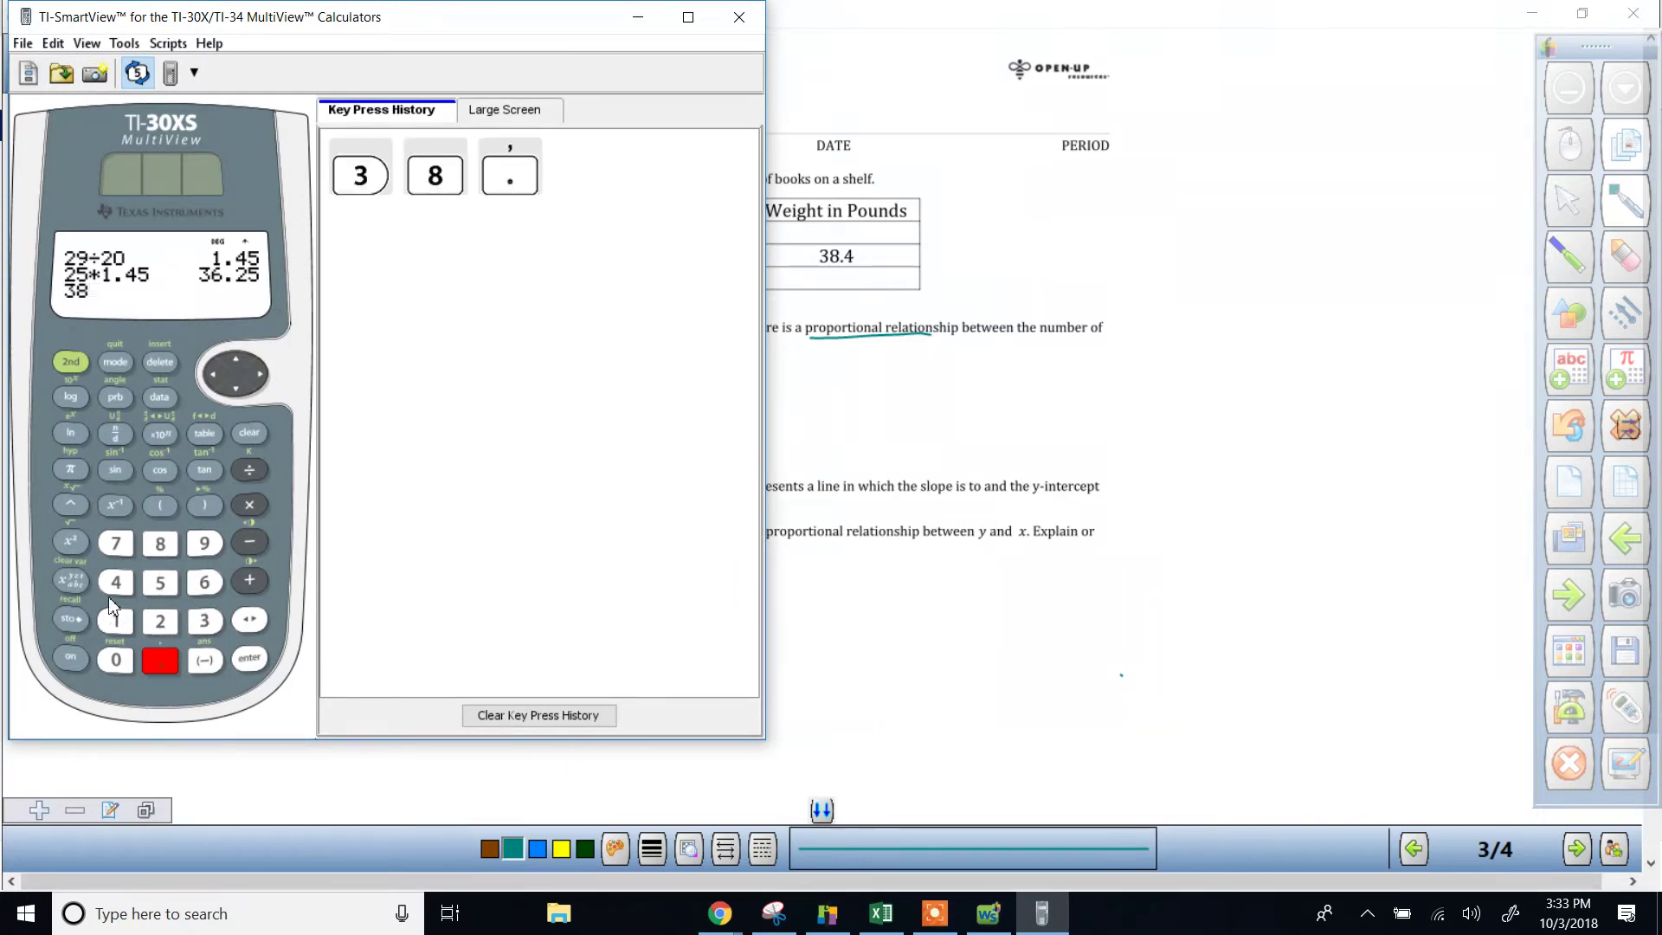
click(123, 582)
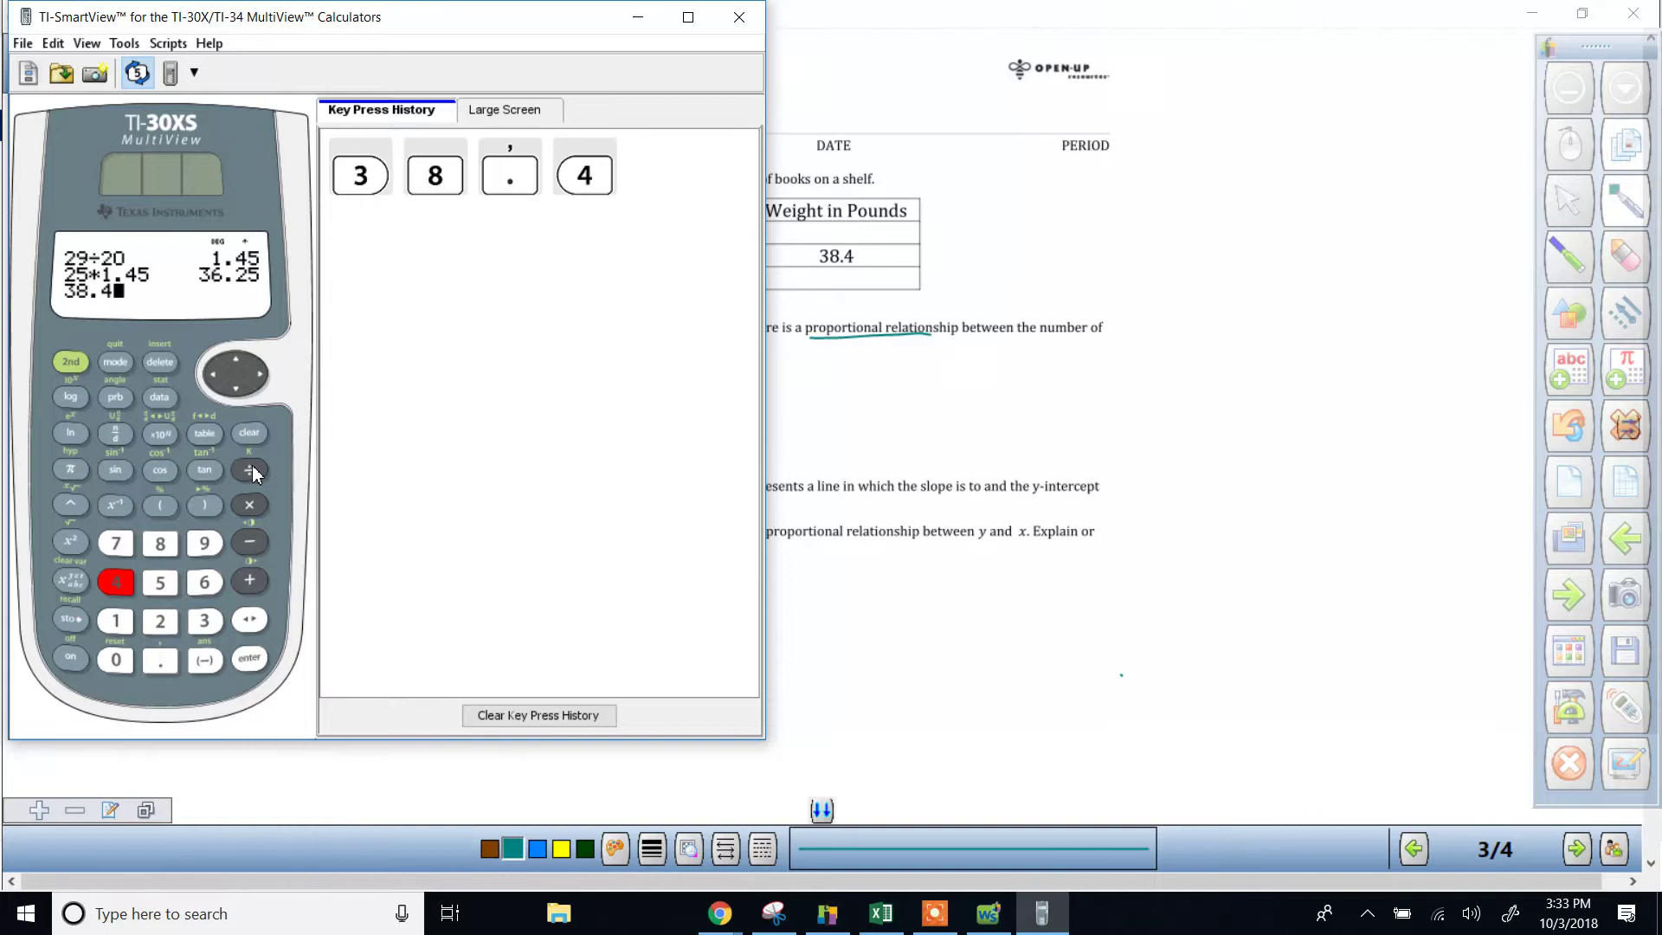
click(251, 471)
click(165, 547)
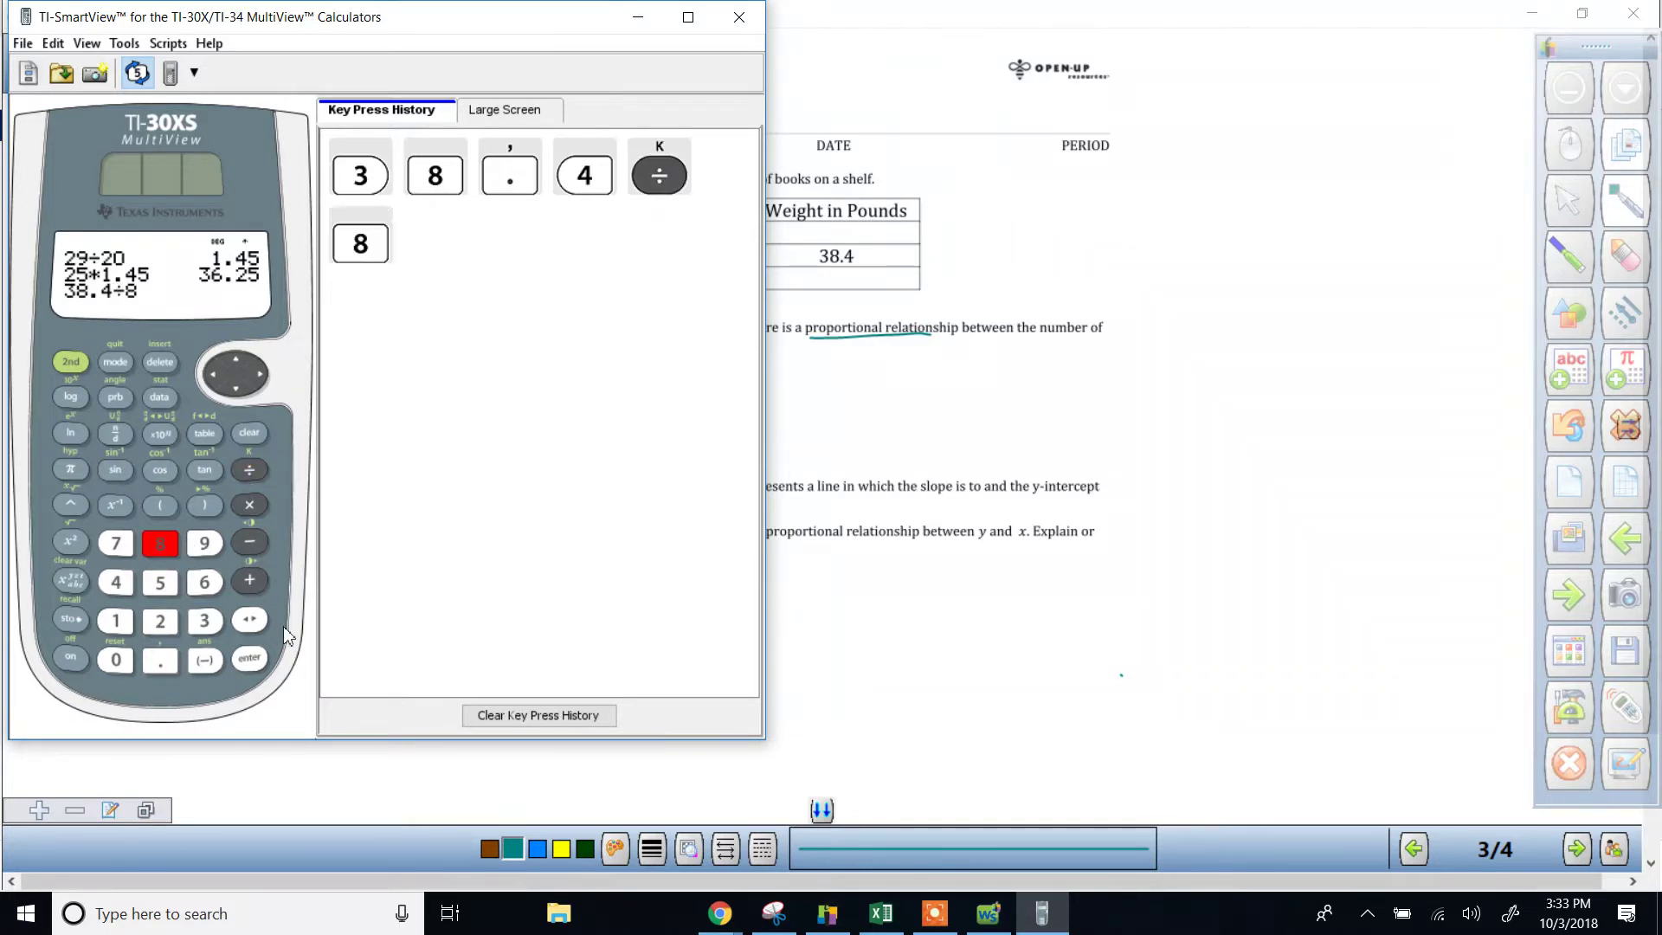
click(246, 658)
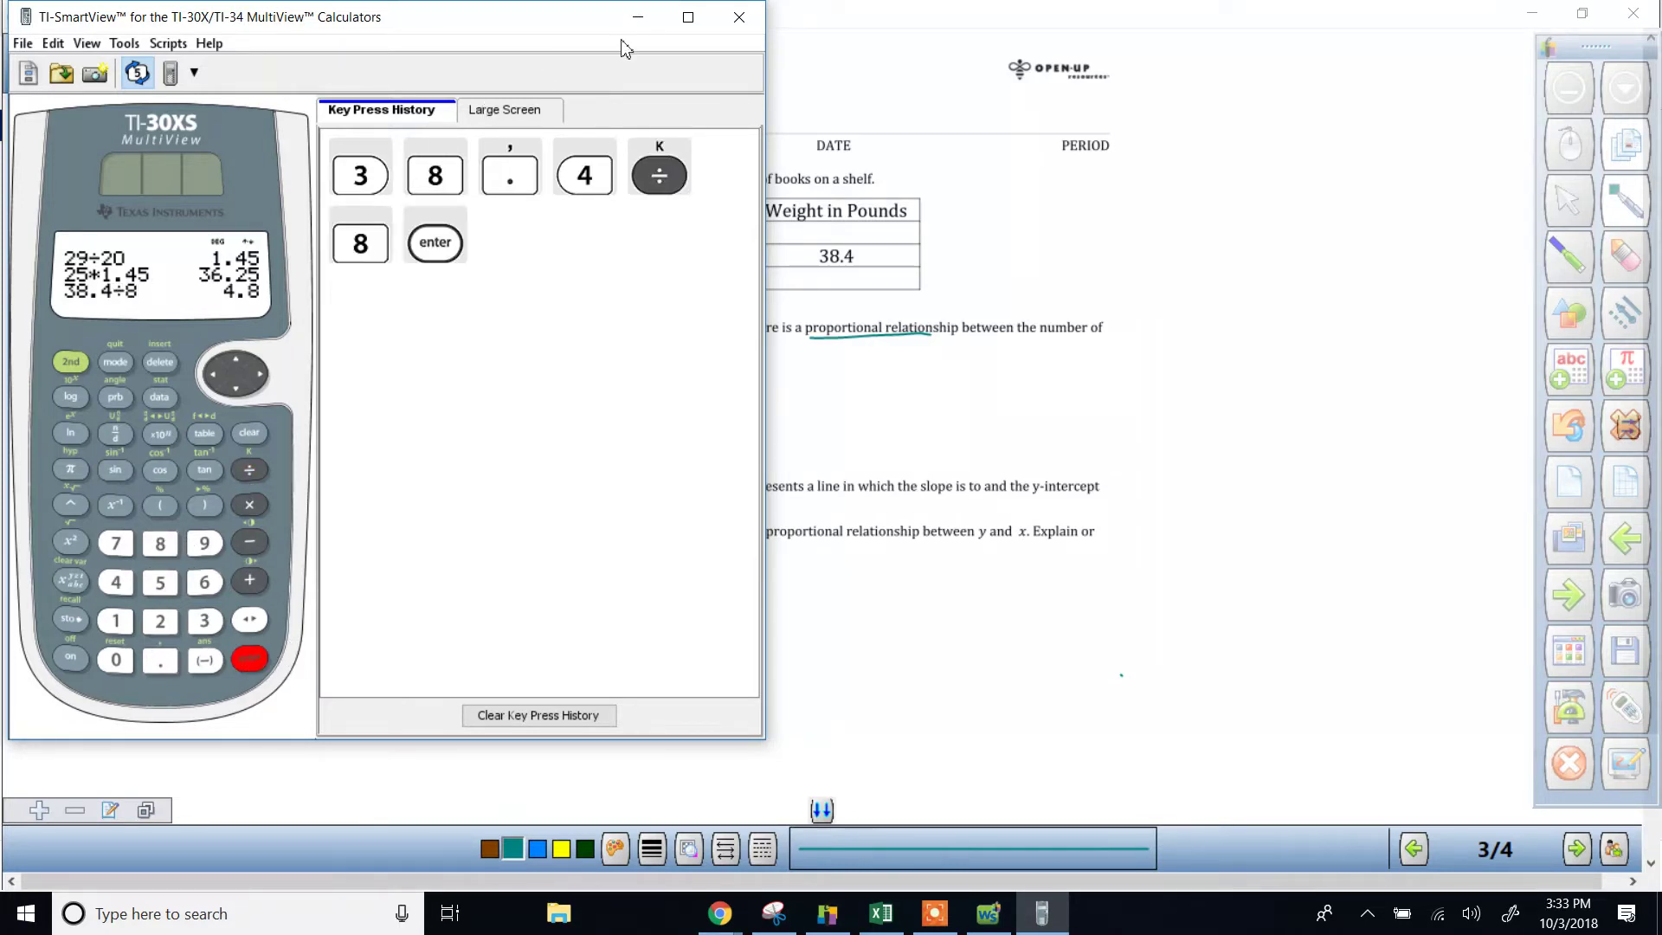
click(638, 17)
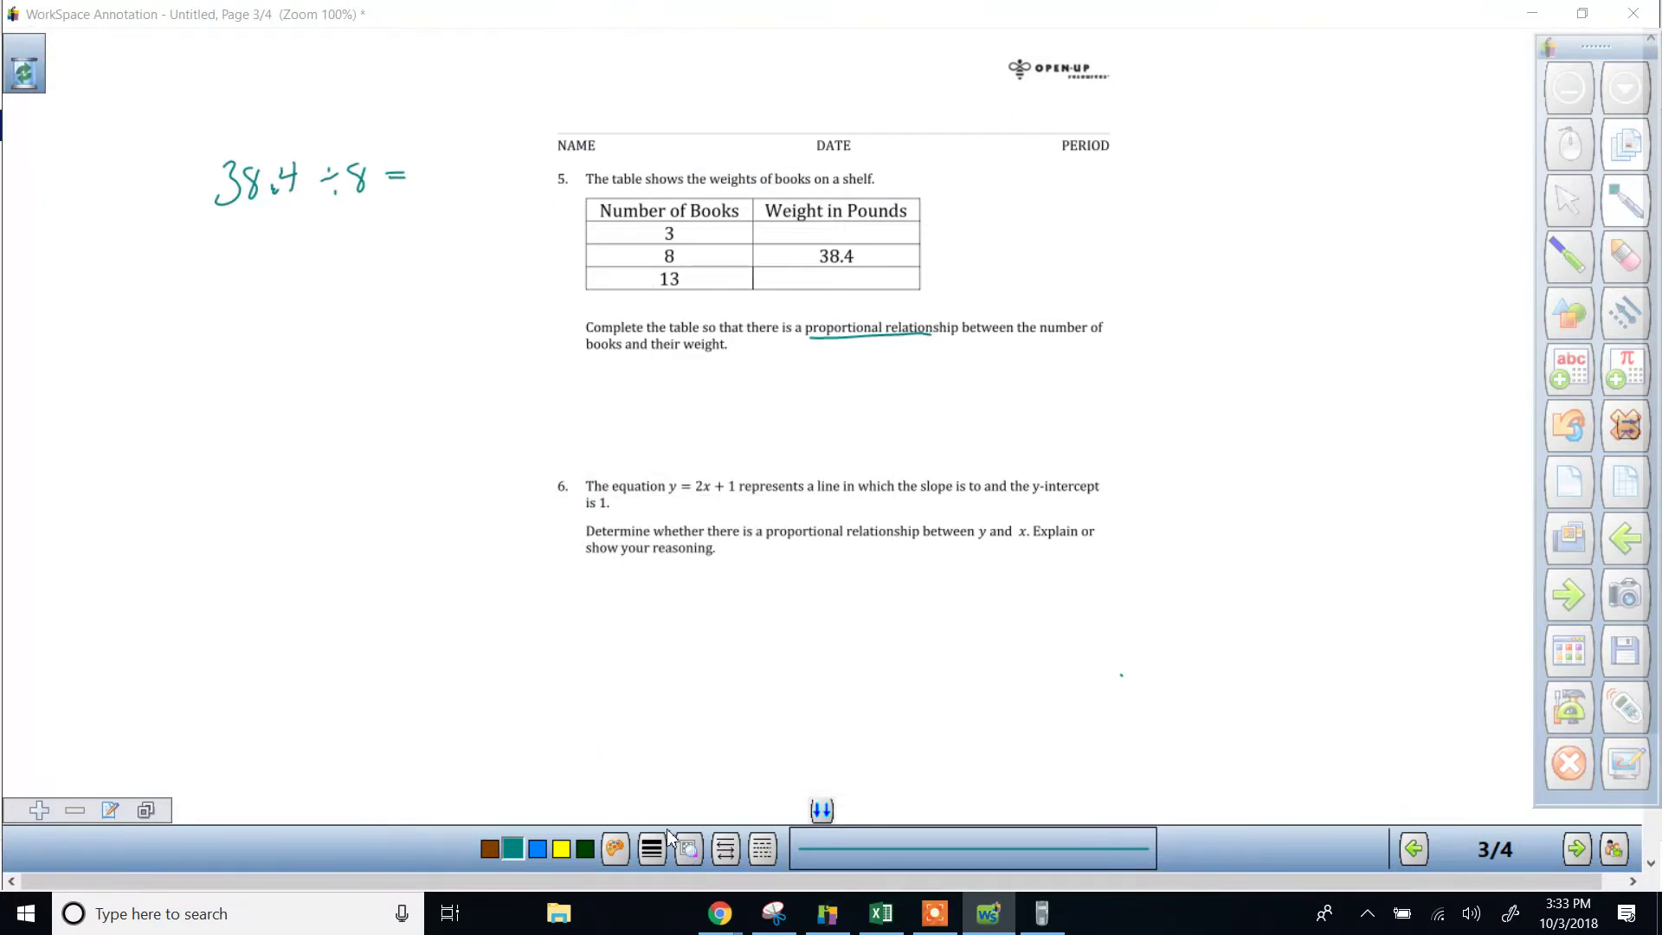
Write 4.8 after the equals sign, draw a ×4.8 arrow from 13, and write 4.8 over the weight header.
mouse_move(452, 144)
mouse_down()
mouse_move(449, 192)
mouse_move(468, 176)
mouse_move(478, 195)
mouse_move(488, 156)
mouse_up()
click(470, 183)
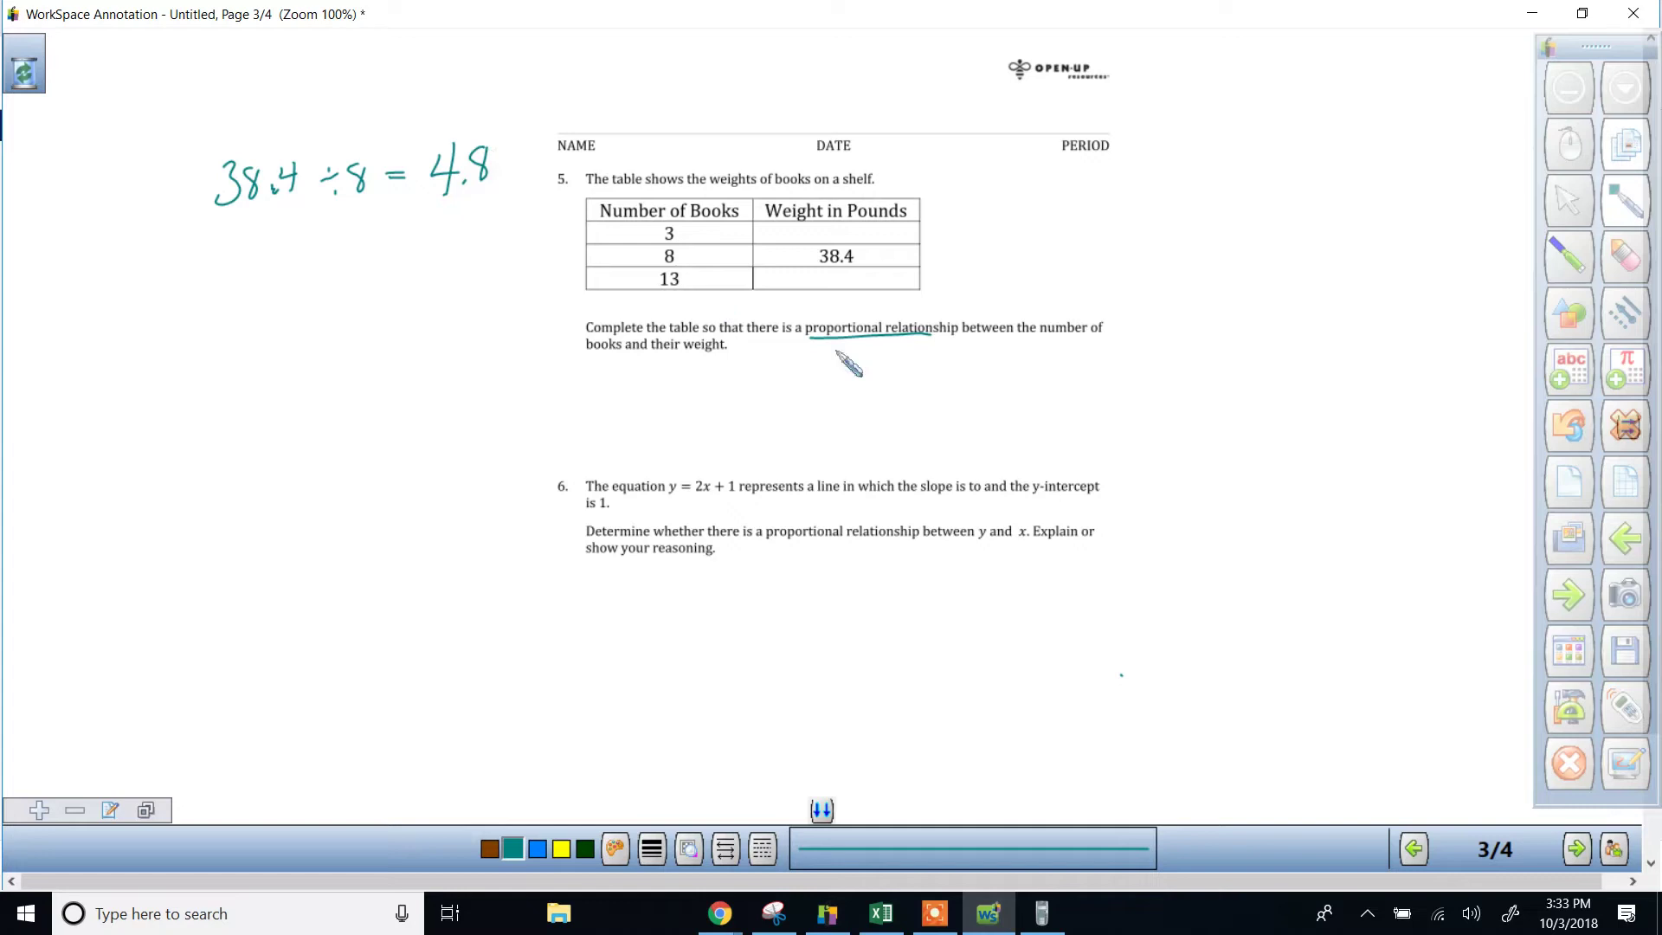
mouse_move(681, 298)
mouse_down()
mouse_move(785, 293)
mouse_move(721, 307)
mouse_up()
drag(721, 300, 749, 300)
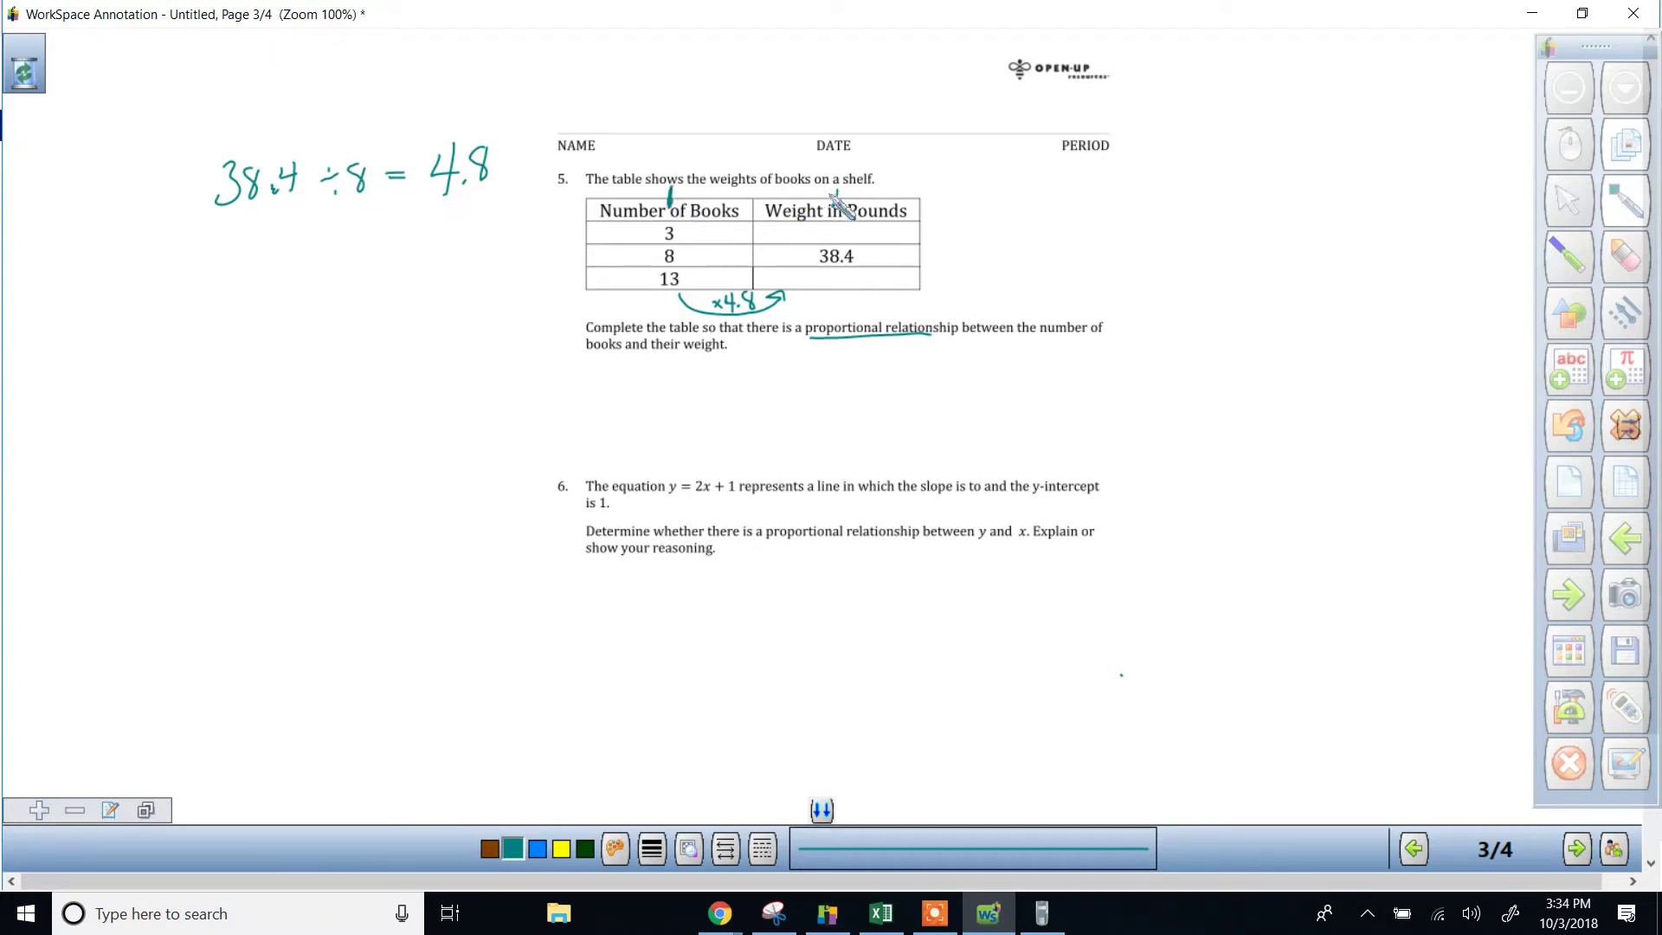
drag(832, 194, 857, 201)
Write 4.8 × 3 with a line beneath it in the right margin, undoing a stray stroke.
mouse_move(1204, 147)
mouse_down()
mouse_move(1199, 185)
mouse_move(1241, 149)
mouse_up()
click(1228, 175)
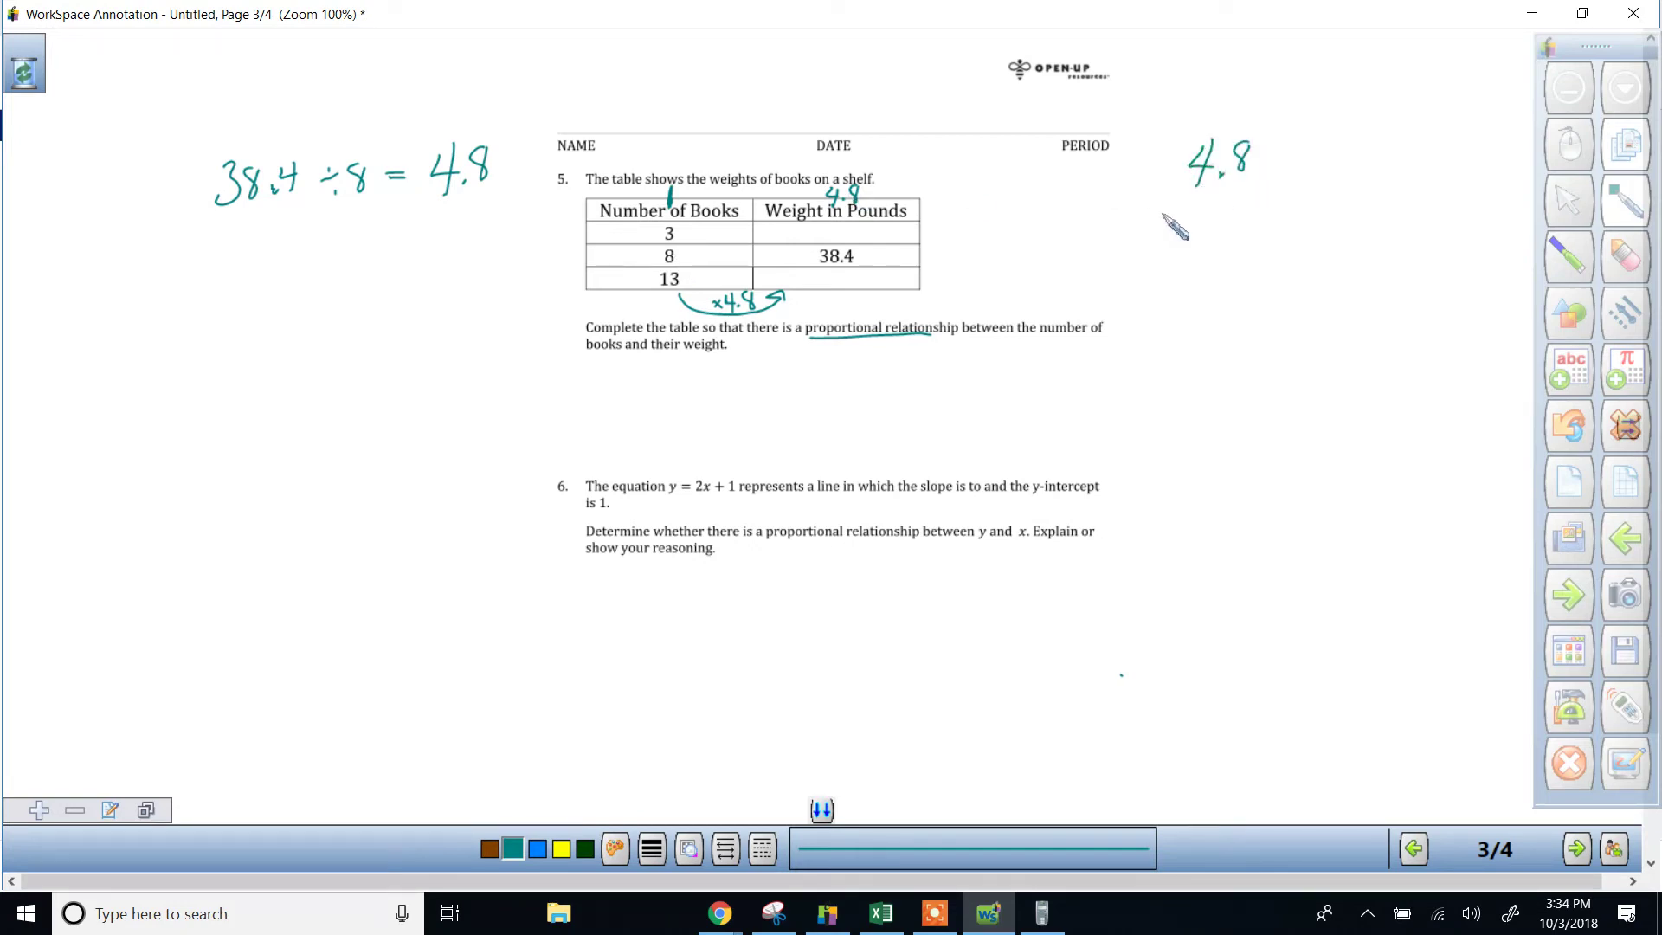
drag(1141, 221, 1163, 251)
drag(1163, 216, 1139, 250)
drag(1223, 204, 1225, 236)
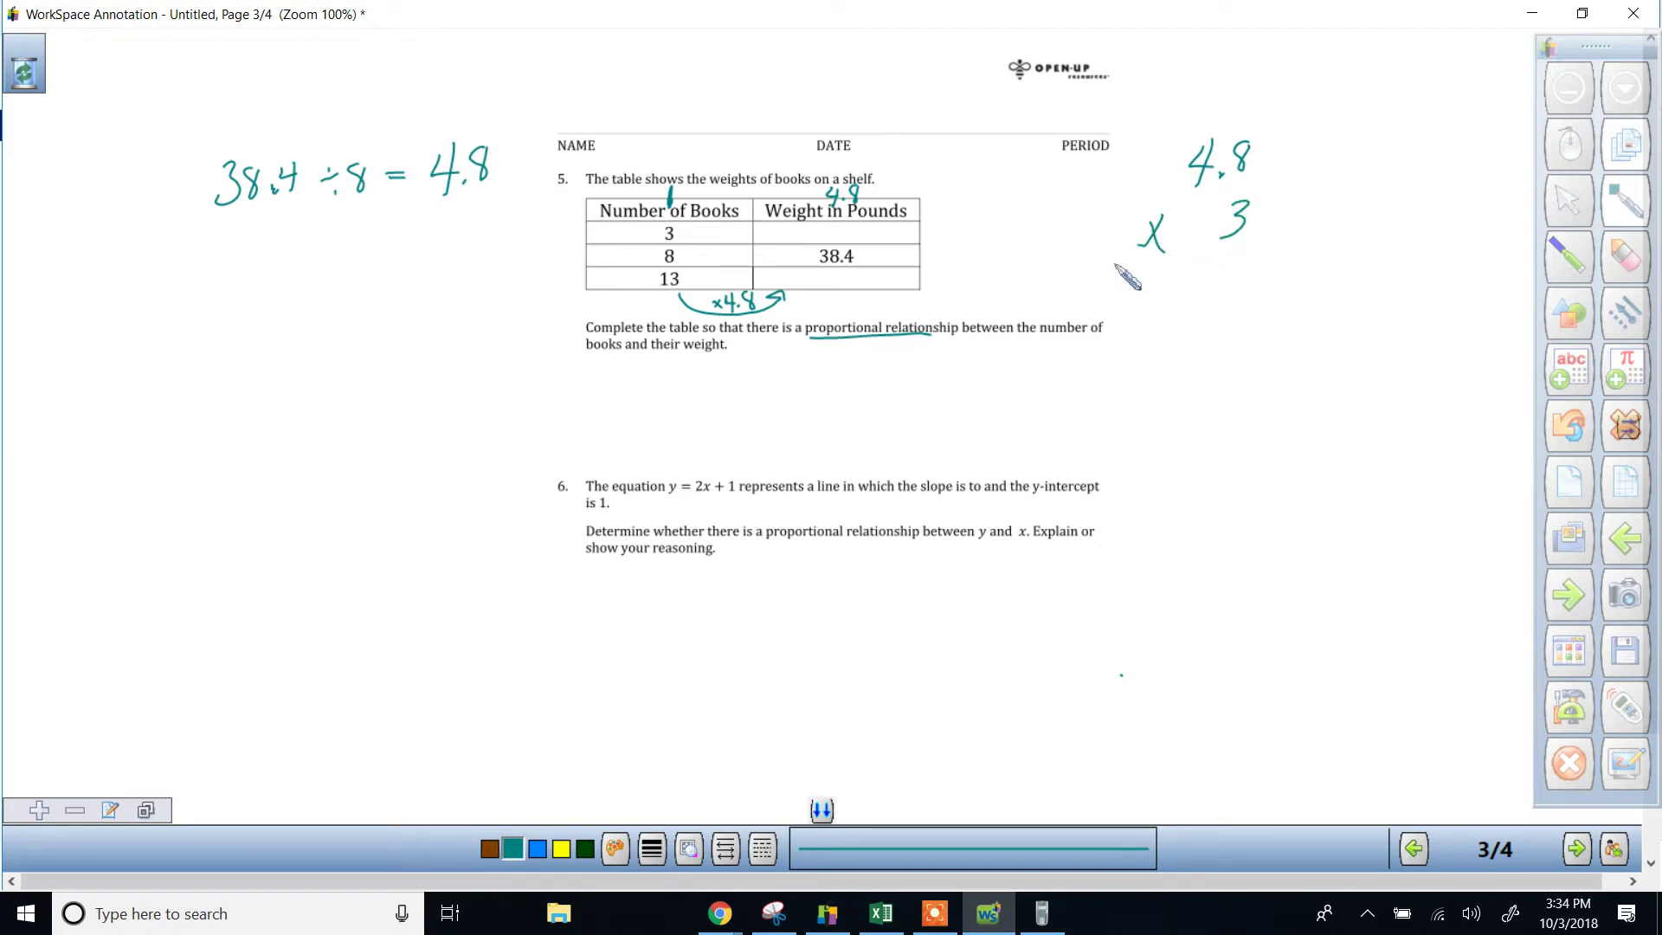
drag(1114, 263, 1292, 250)
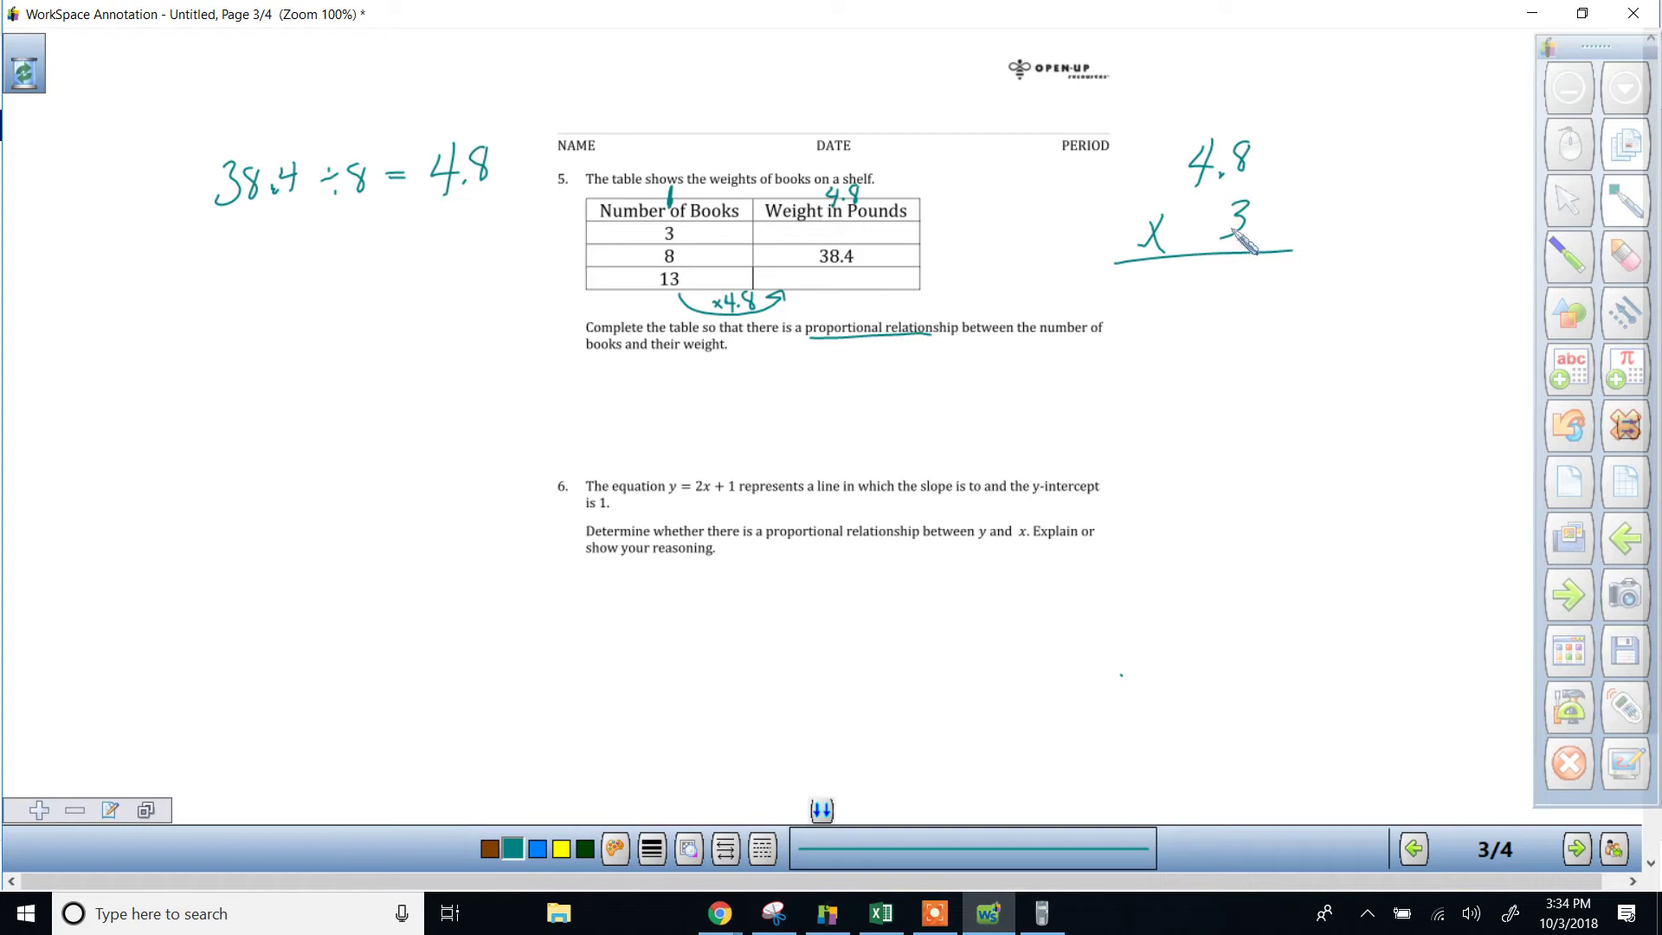
drag(1242, 177, 1232, 303)
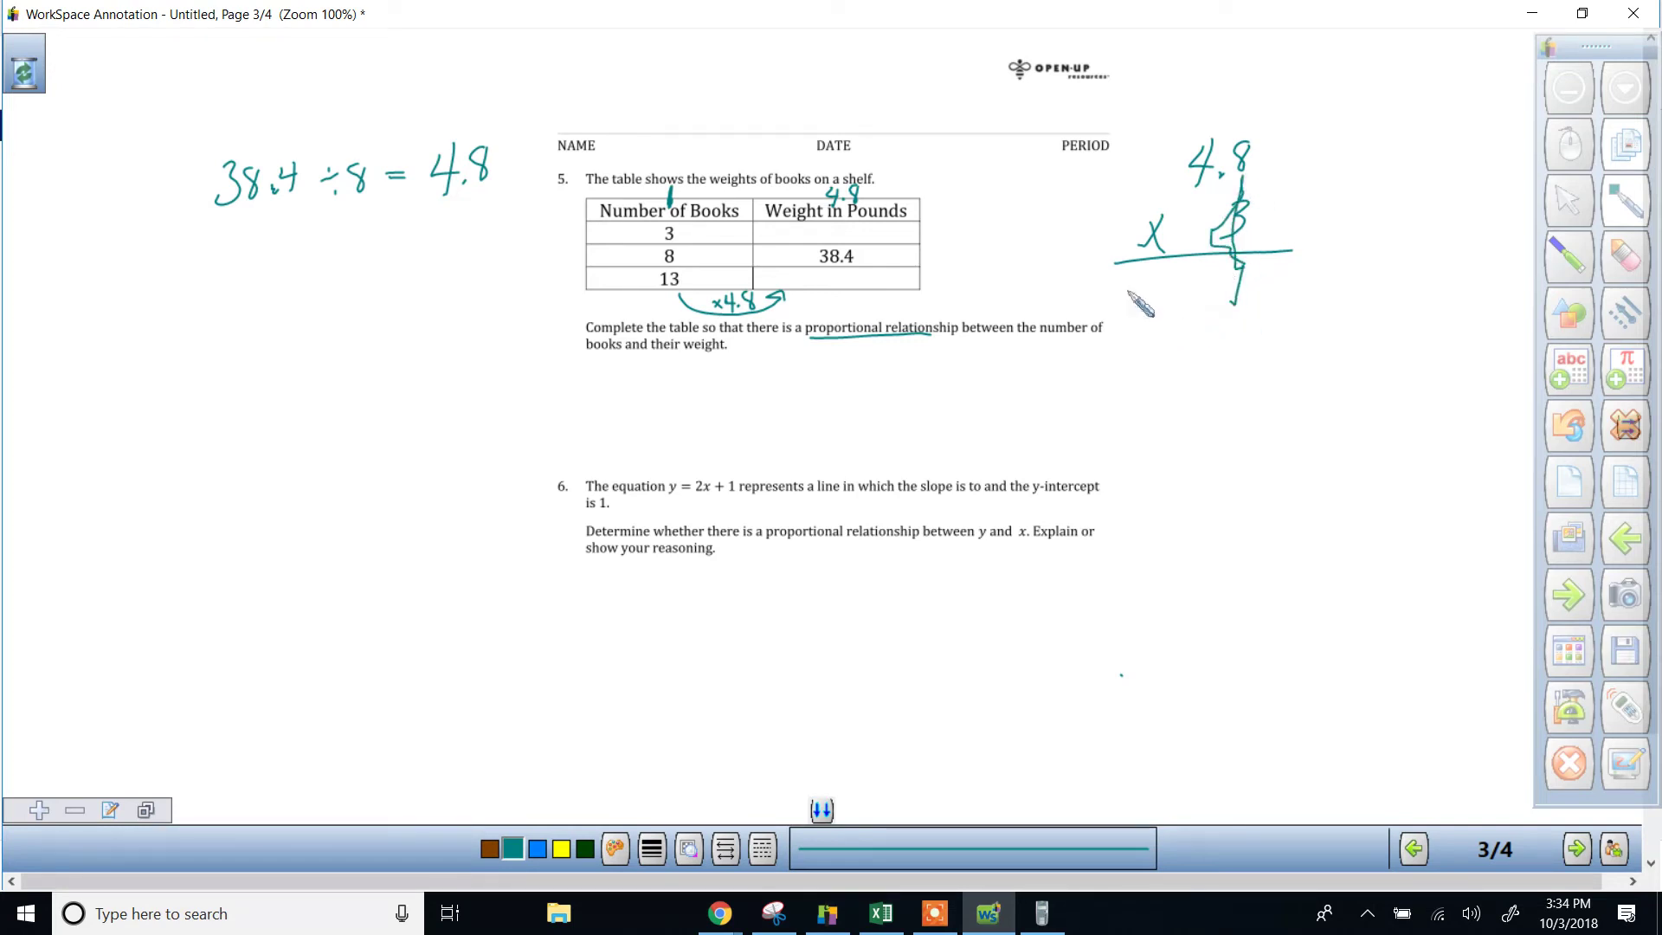
key(ctrl+z)
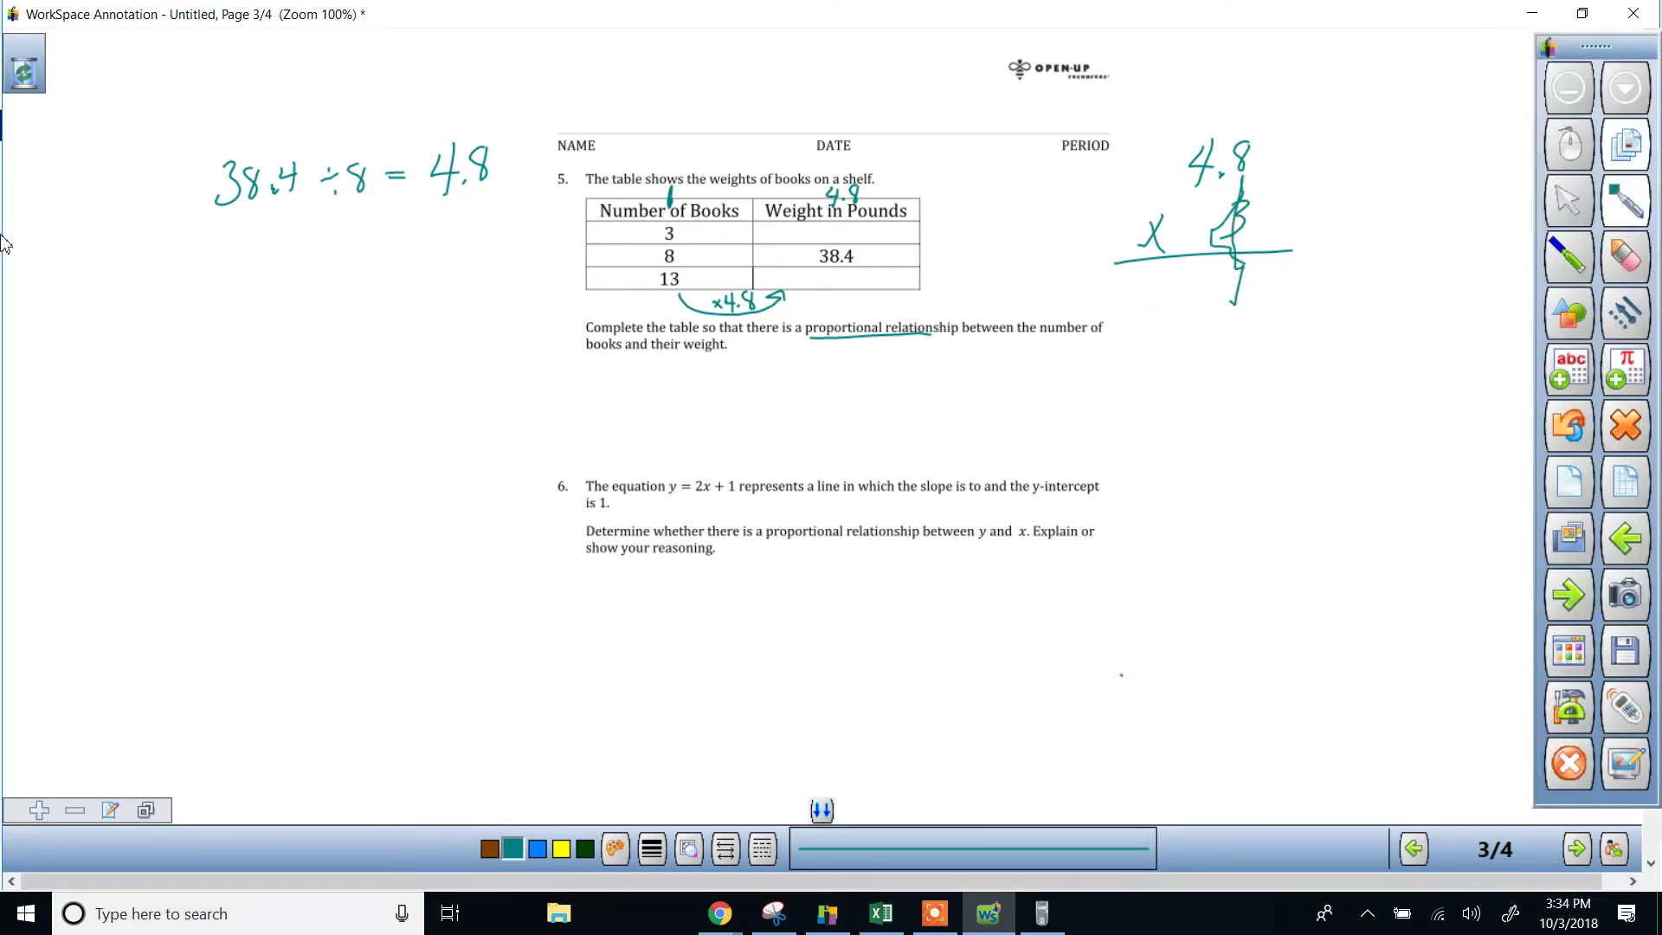
Complete the product as 14.4 and write 14.4 in the 3-books weight cell.
drag(1238, 275, 1228, 317)
drag(1188, 97, 1219, 123)
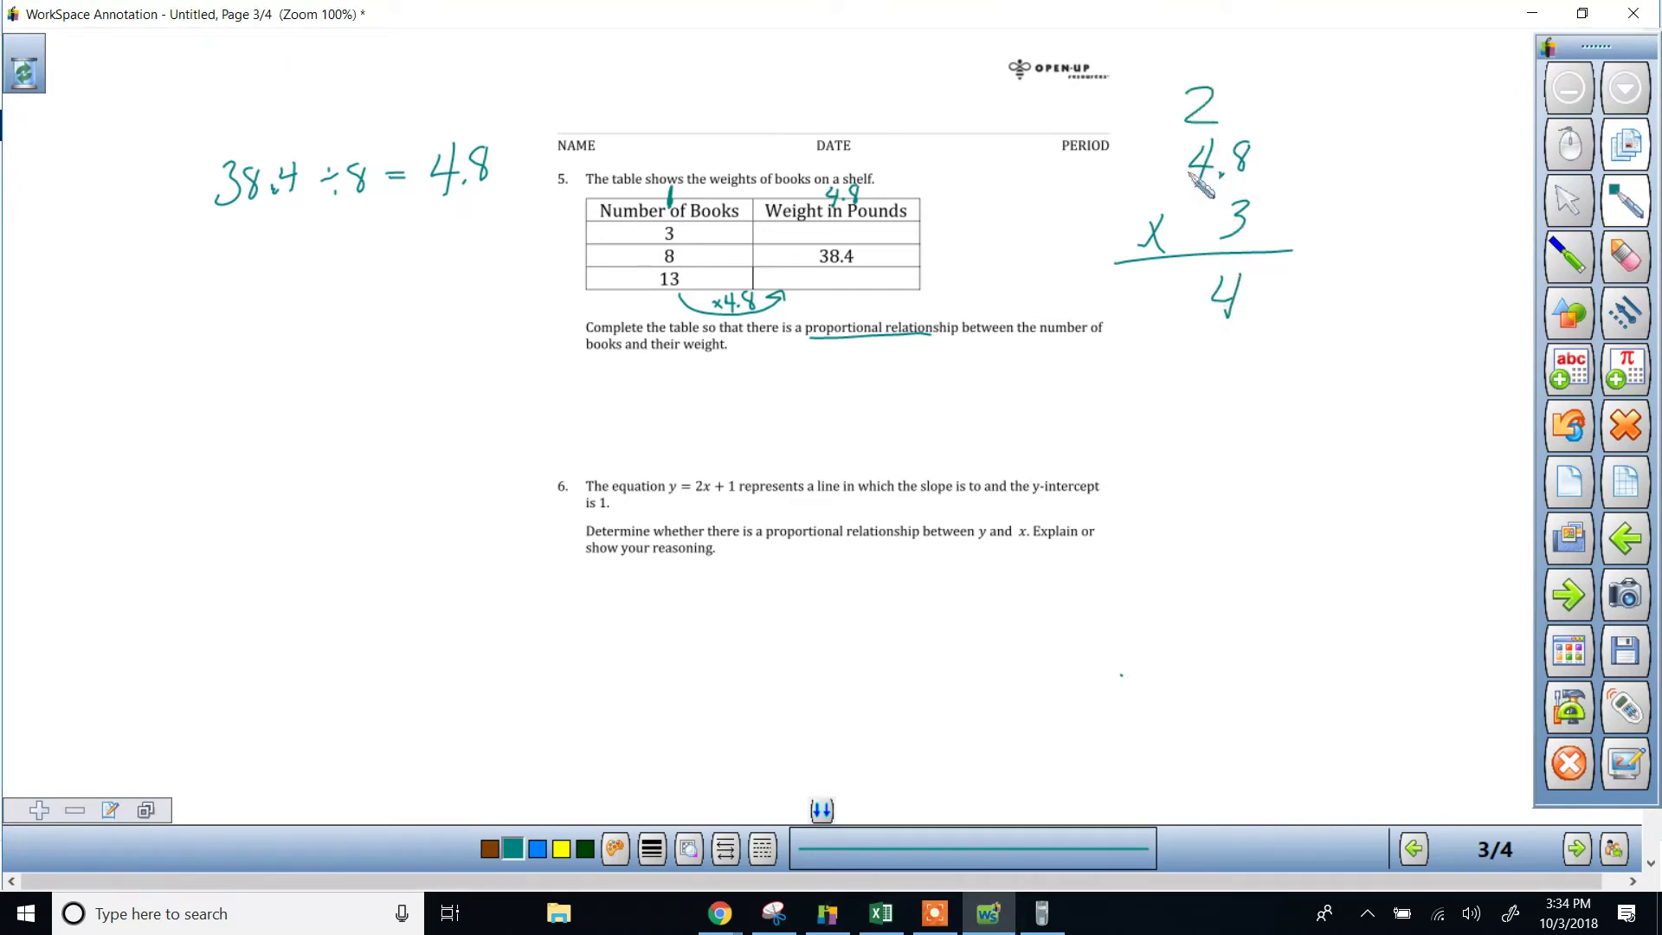
mouse_move(1150, 279)
mouse_down()
mouse_move(1136, 319)
mouse_move(1203, 301)
mouse_move(1182, 326)
mouse_up()
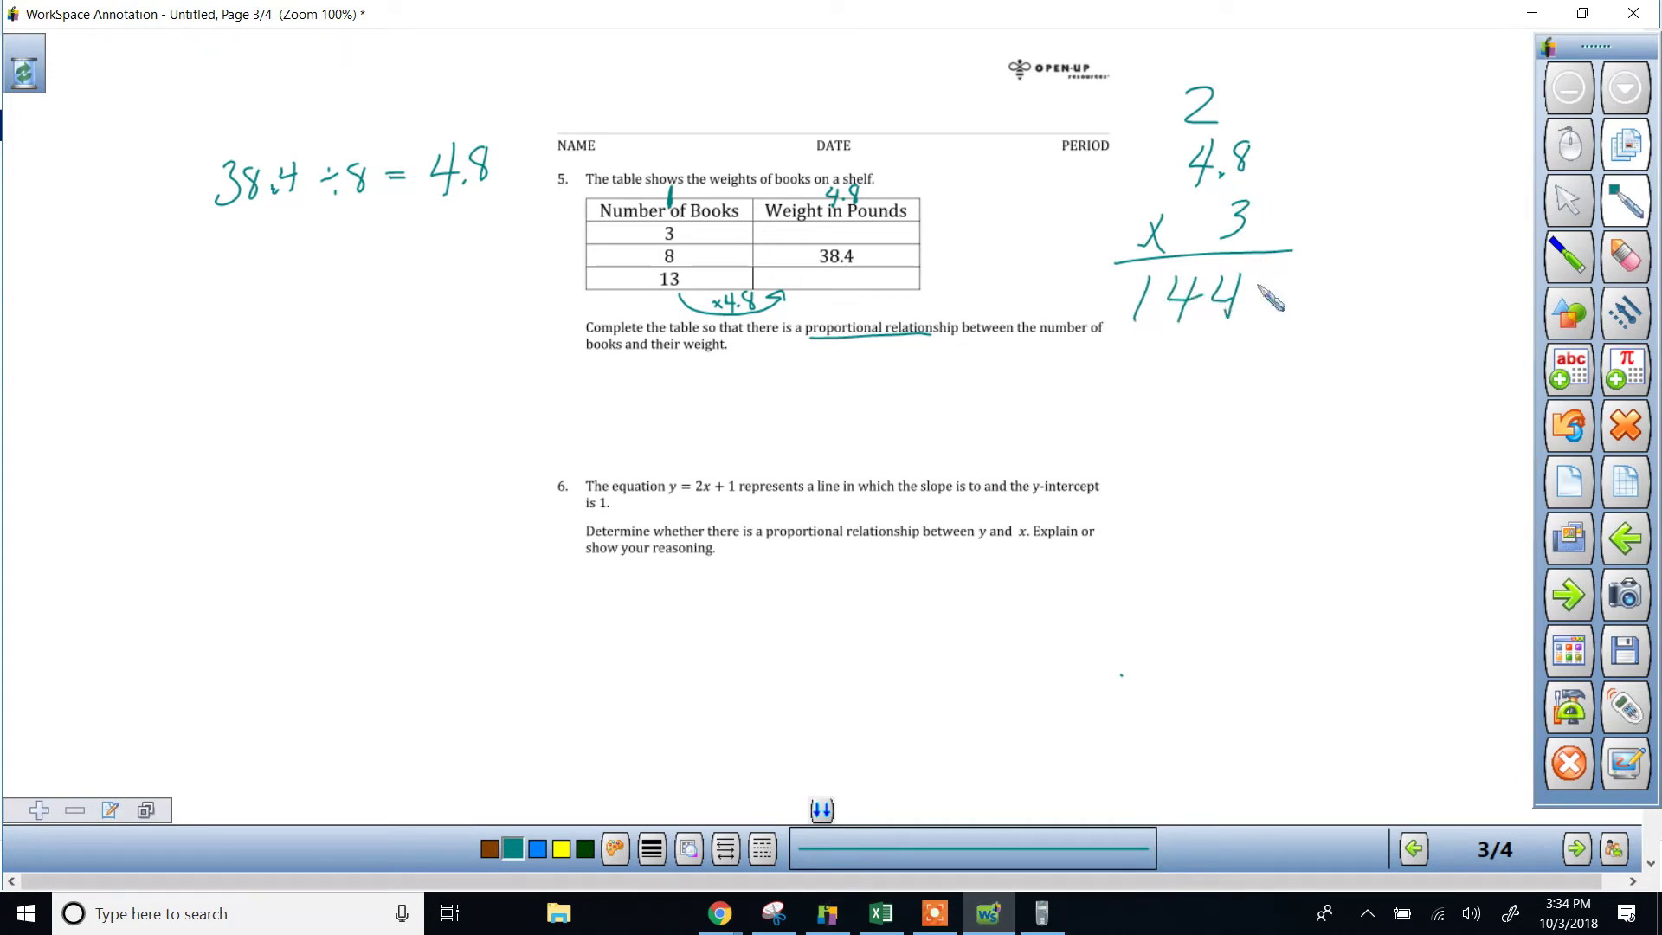
click(1203, 320)
mouse_move(831, 222)
mouse_down()
mouse_move(825, 252)
mouse_move(881, 251)
mouse_up()
click(865, 244)
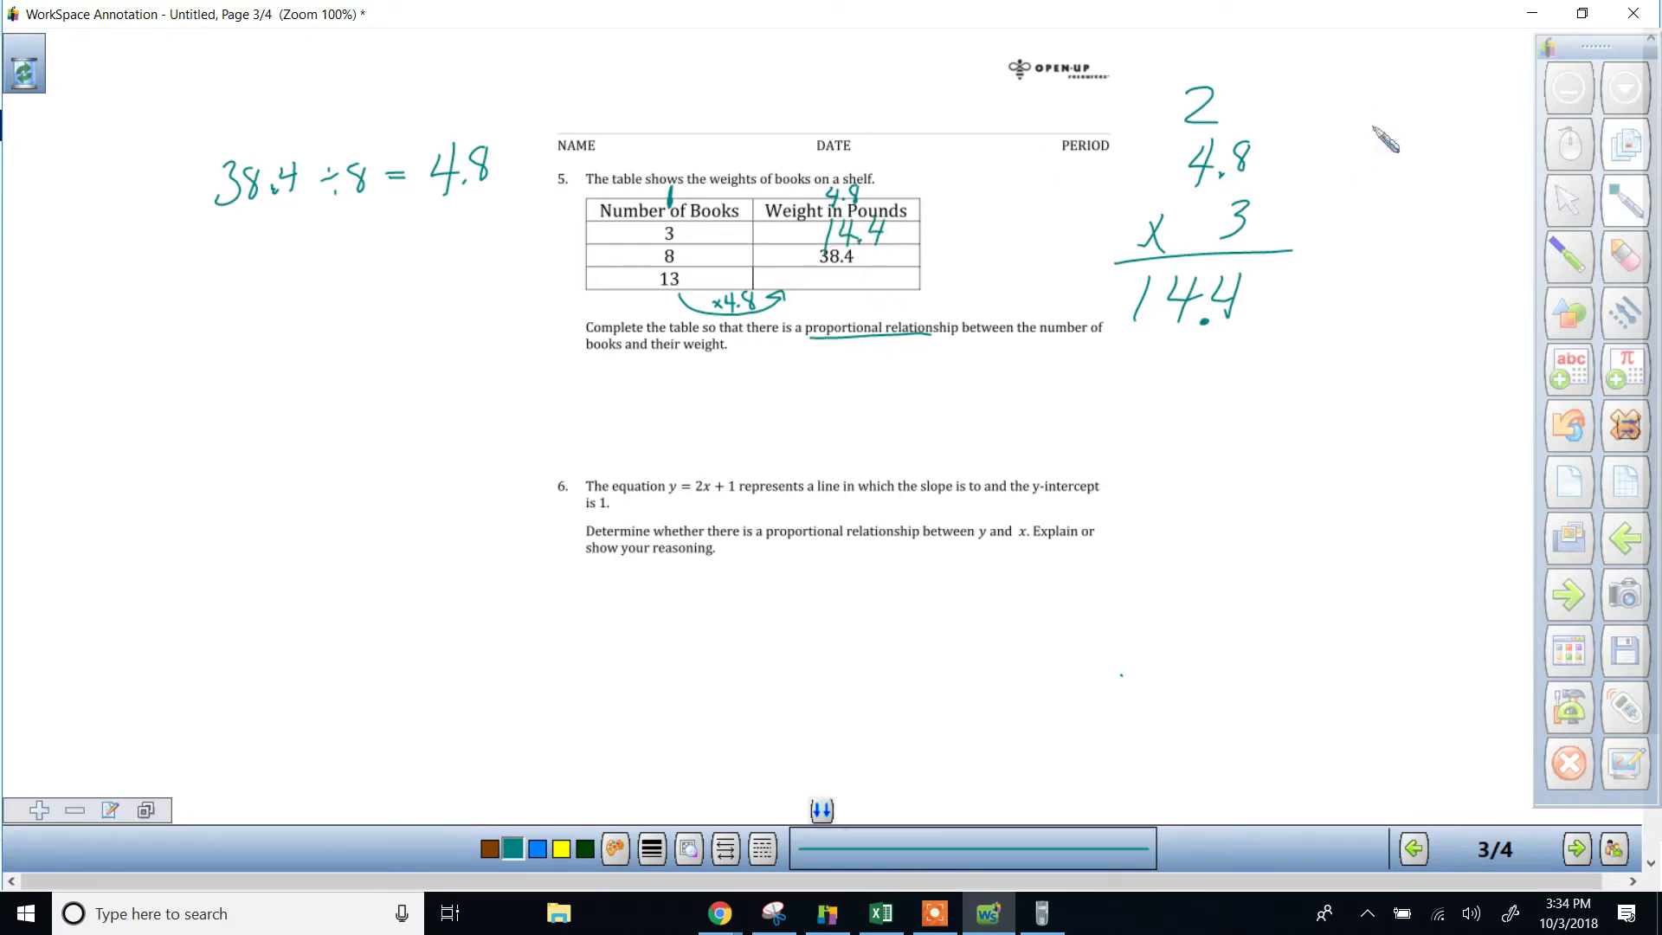
Set up 13 × 4.8 as long multiplication with a line in the right margin.
mouse_move(1404, 117)
mouse_down()
mouse_move(1386, 165)
mouse_move(1430, 160)
mouse_move(1410, 164)
mouse_move(1385, 220)
mouse_move(1411, 214)
mouse_up()
mouse_move(1405, 189)
mouse_down()
mouse_move(1402, 223)
mouse_move(1420, 215)
mouse_move(1394, 234)
mouse_move(1467, 230)
mouse_up()
click(1410, 215)
mouse_move(1355, 208)
mouse_down()
mouse_move(1328, 231)
mouse_move(1447, 269)
mouse_move(1440, 282)
mouse_up()
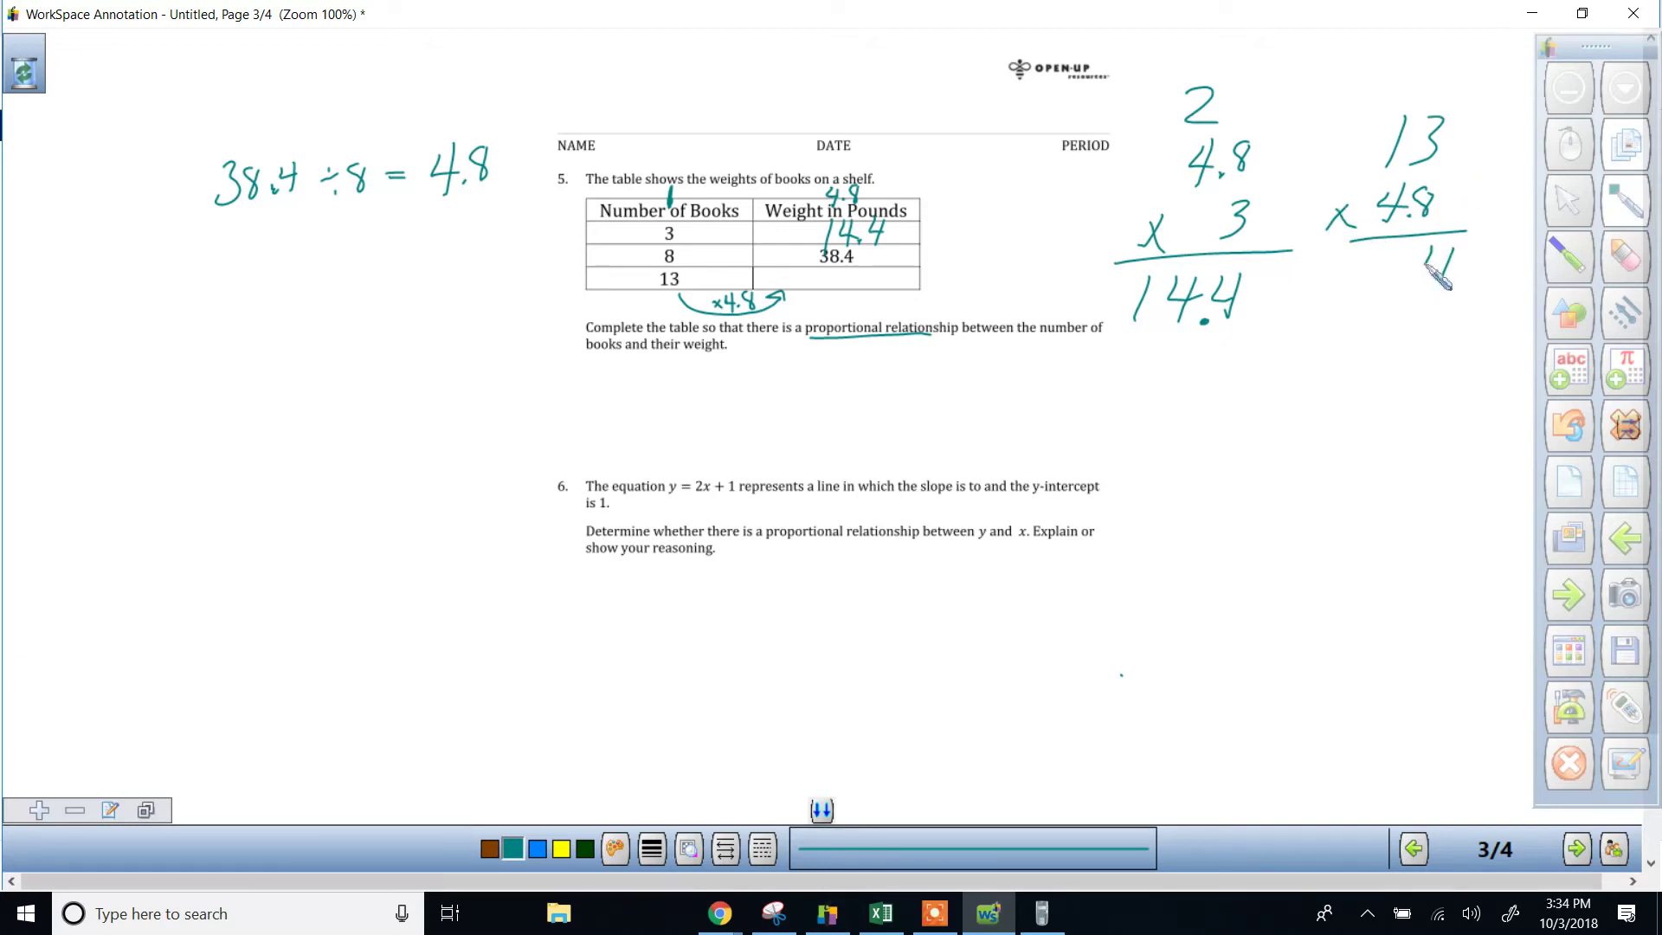
Write the carries, partial products 104 and 520, and their sum 62.4.
drag(1377, 76, 1421, 100)
mouse_move(1364, 257)
mouse_down()
mouse_move(1356, 287)
mouse_move(1397, 262)
mouse_move(1429, 334)
mouse_move(1442, 305)
mouse_move(1378, 338)
mouse_up()
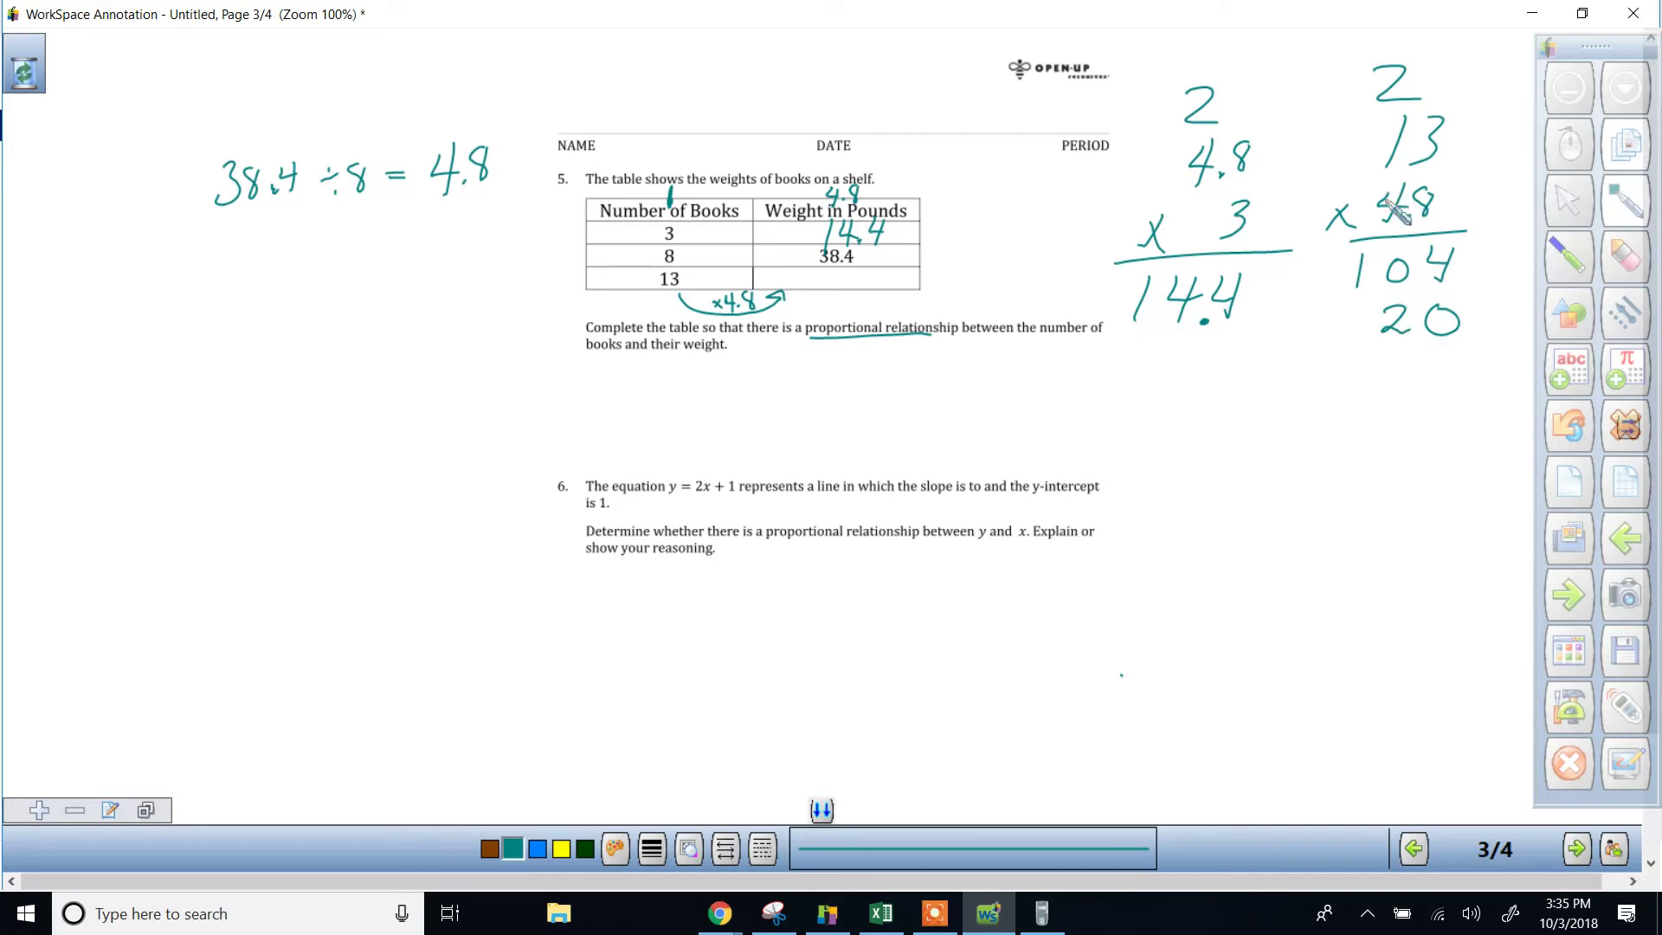
drag(1353, 57, 1351, 102)
mouse_move(1349, 306)
mouse_down()
mouse_move(1344, 340)
mouse_move(1373, 303)
mouse_up()
drag(1309, 360, 1482, 353)
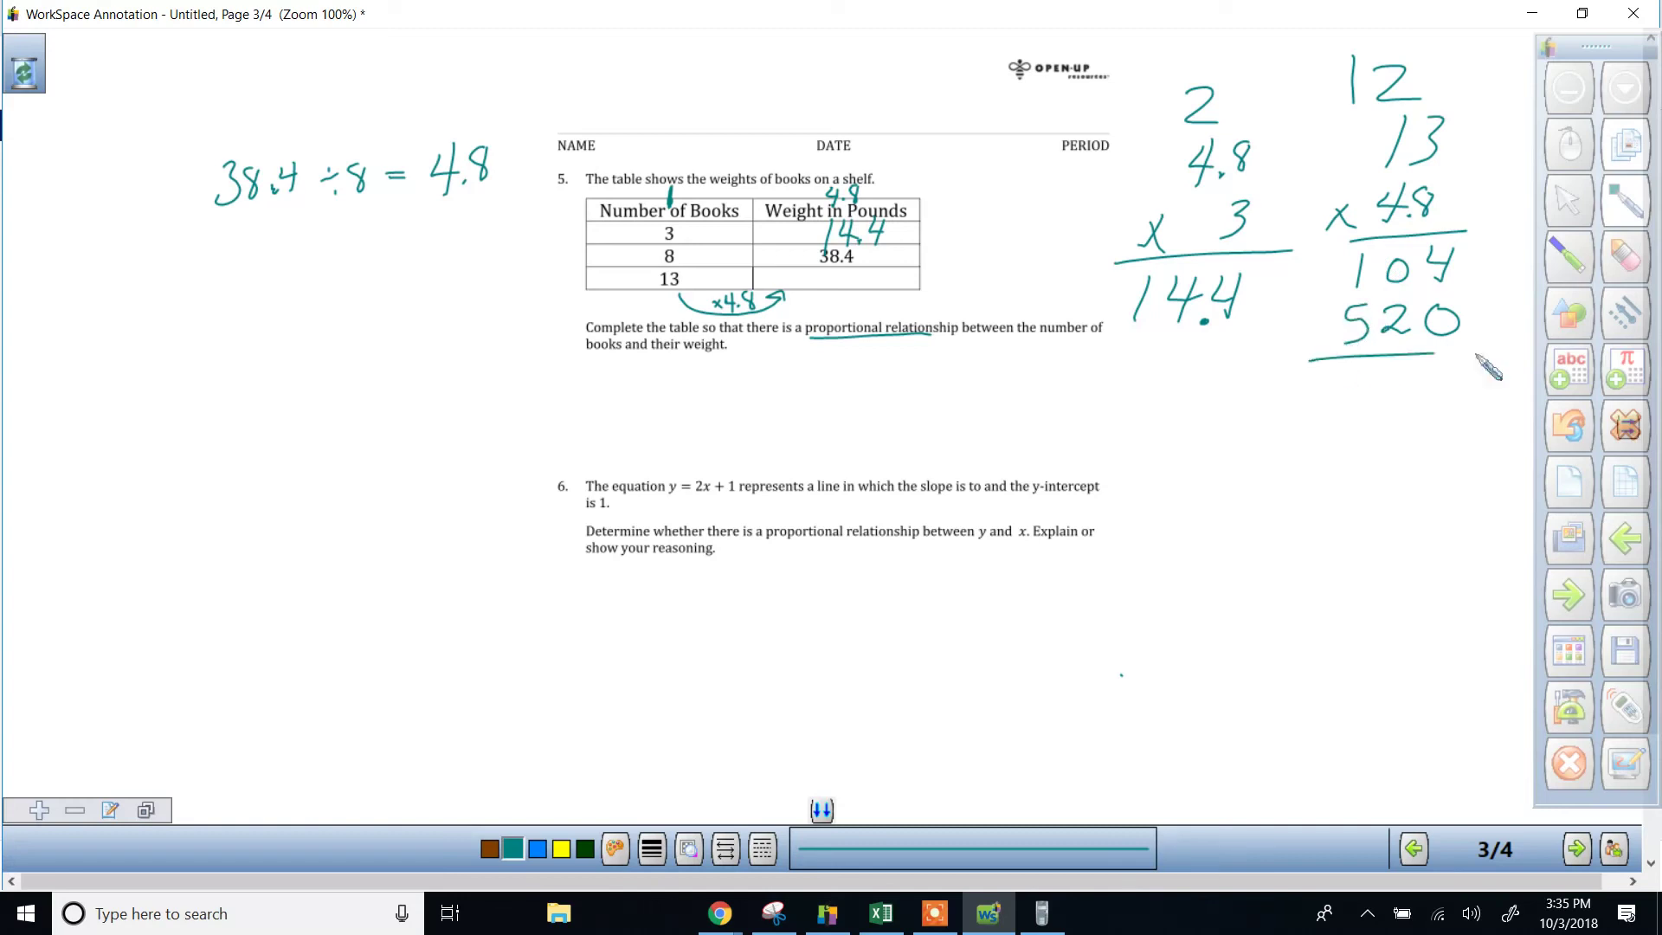
drag(1291, 309, 1291, 342)
drag(1286, 325, 1316, 323)
mouse_move(1452, 365)
mouse_down()
mouse_move(1447, 408)
mouse_move(1427, 391)
mouse_move(1455, 387)
mouse_move(1409, 405)
mouse_move(1341, 396)
mouse_up()
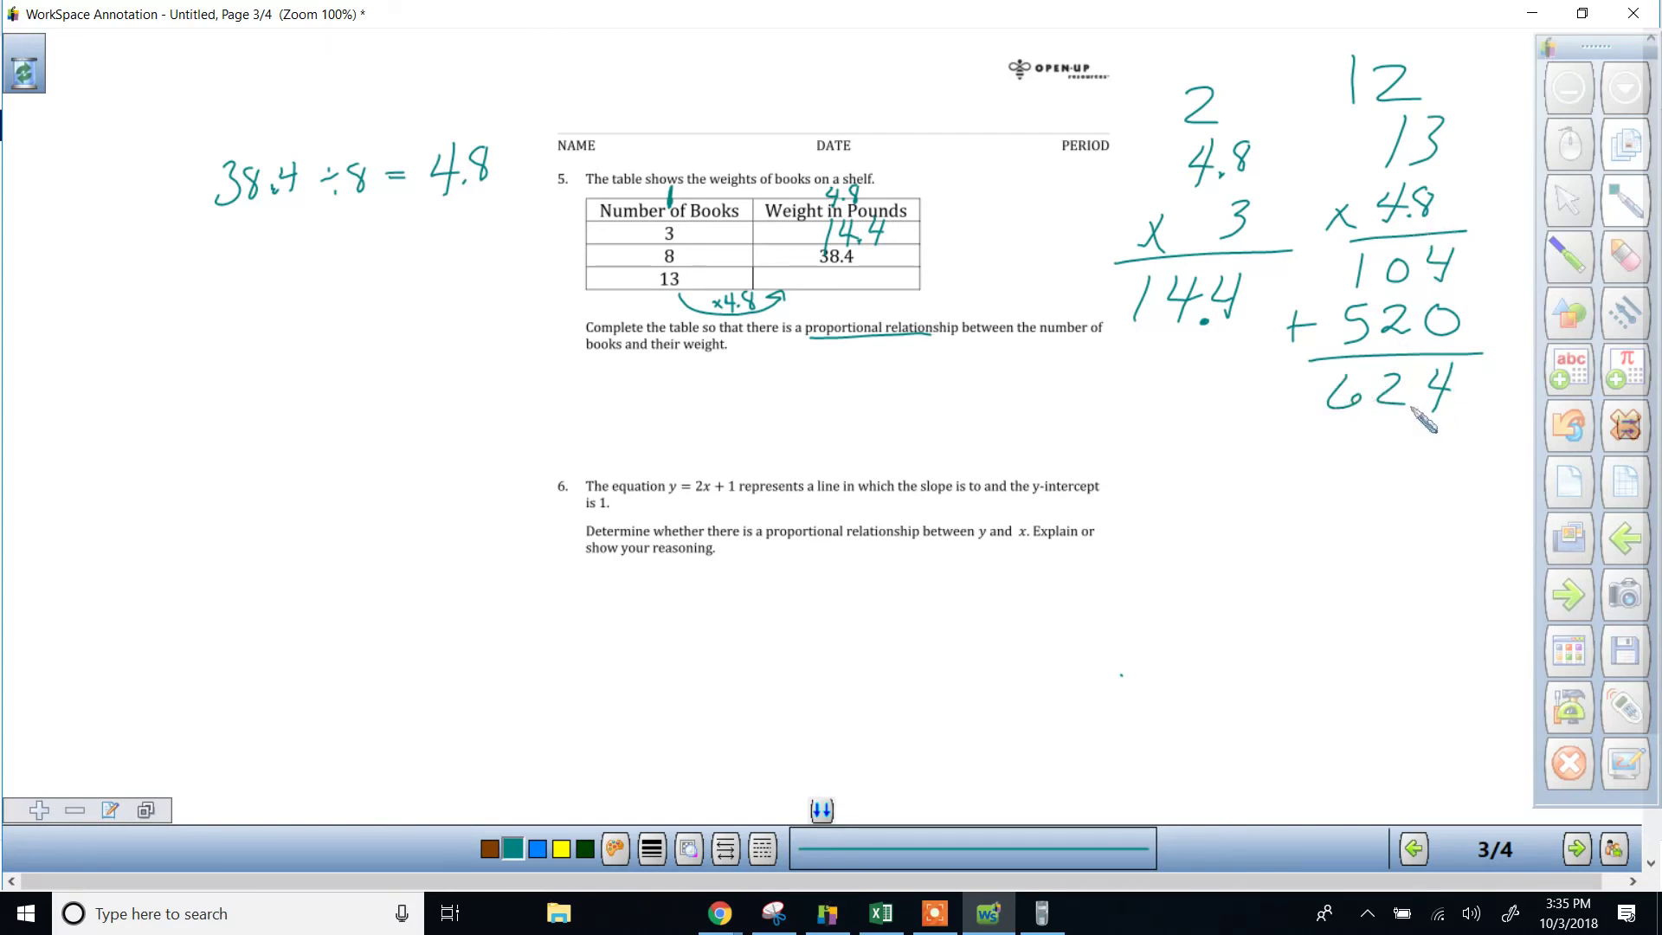
Write 62.4 in the 13-books weight cell.
click(825, 269)
mouse_move(836, 271)
mouse_down()
mouse_move(830, 295)
mouse_move(902, 308)
mouse_up()
click(869, 301)
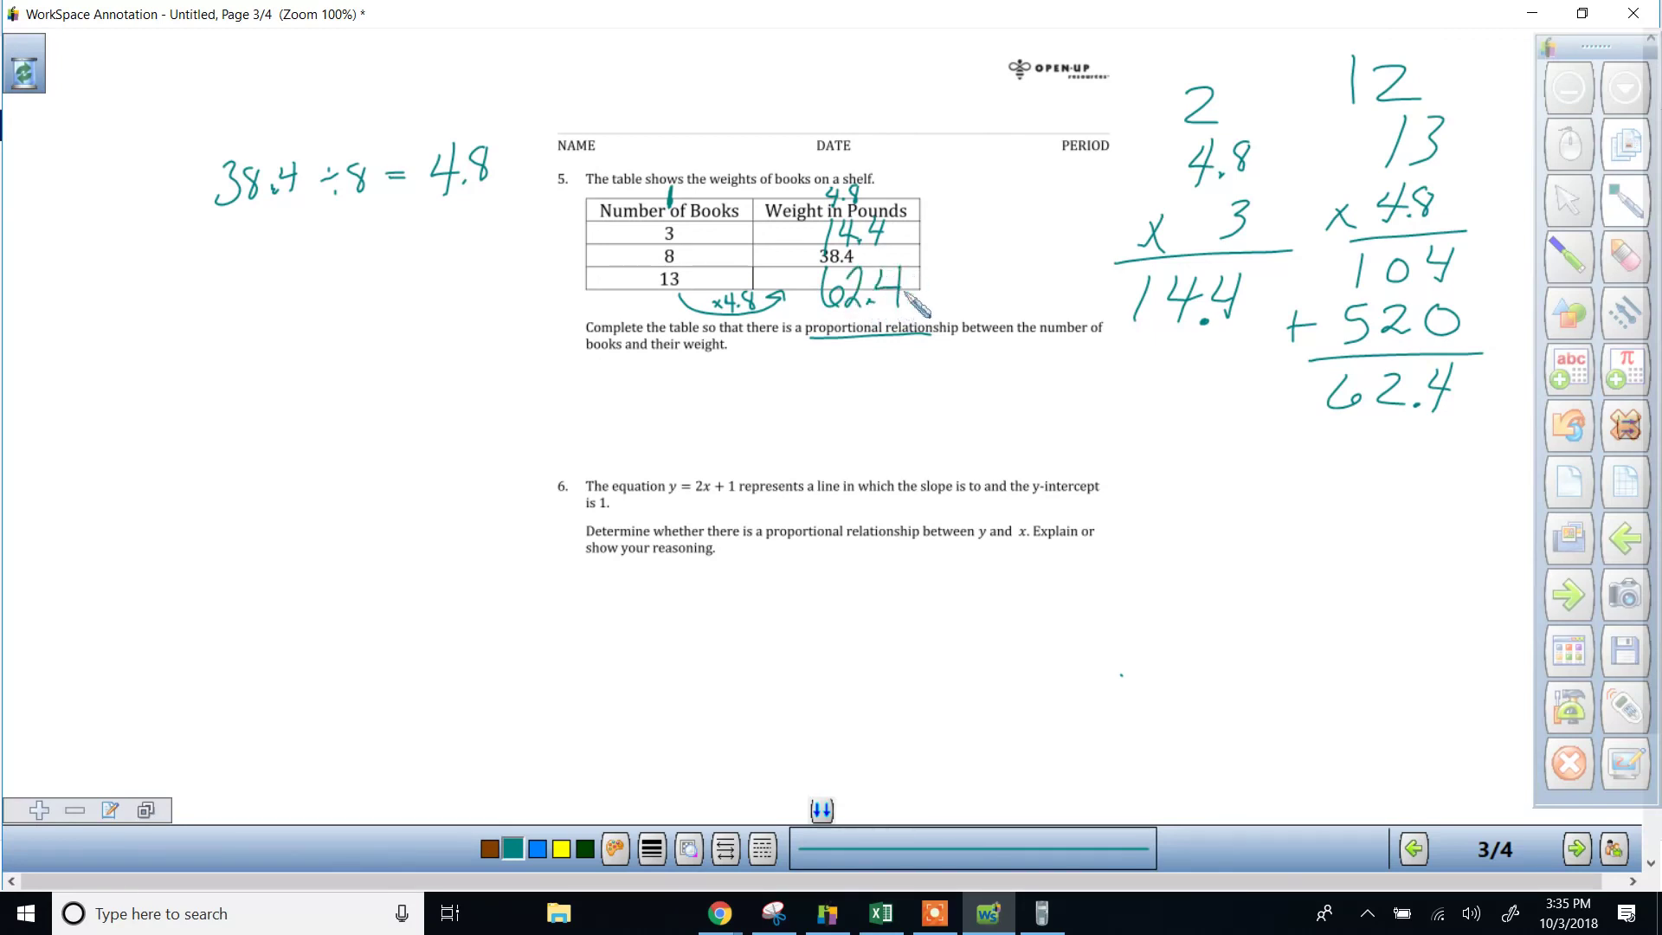